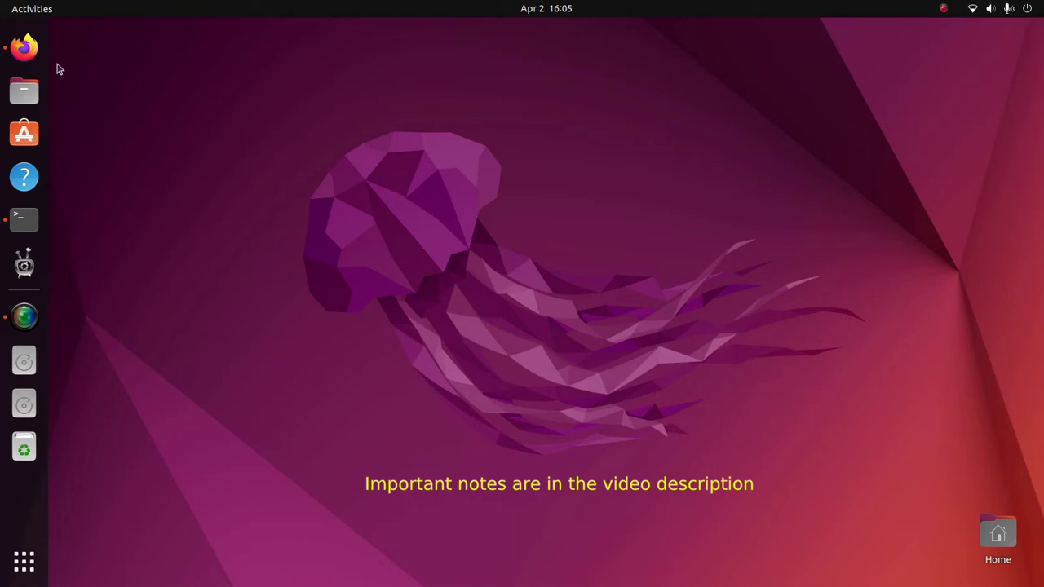
Step: Restore Firefox from the HDHomeRun PRIME page and switch to the Schedules Direct tab
click(24, 47)
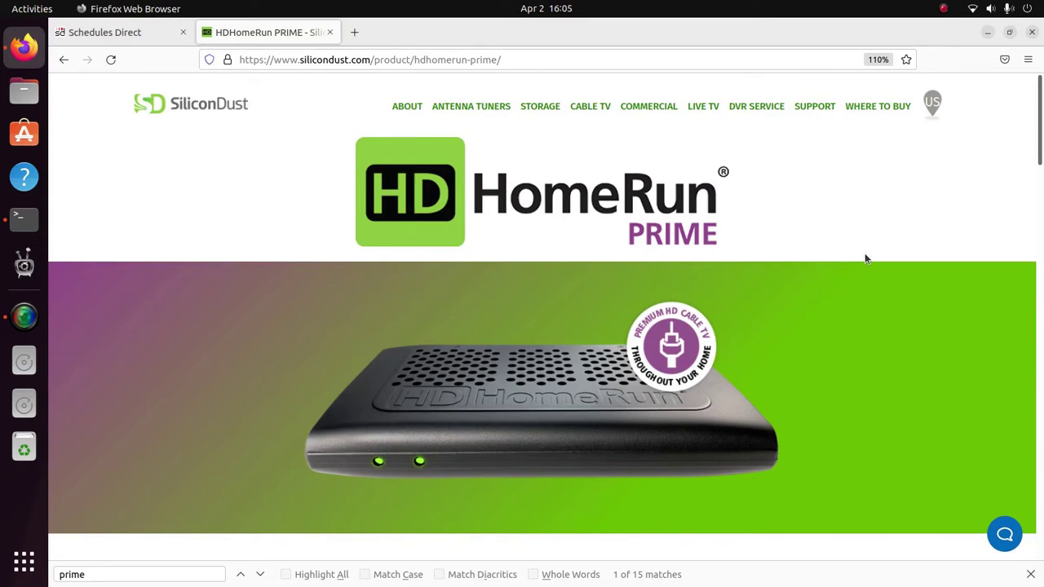
click(139, 34)
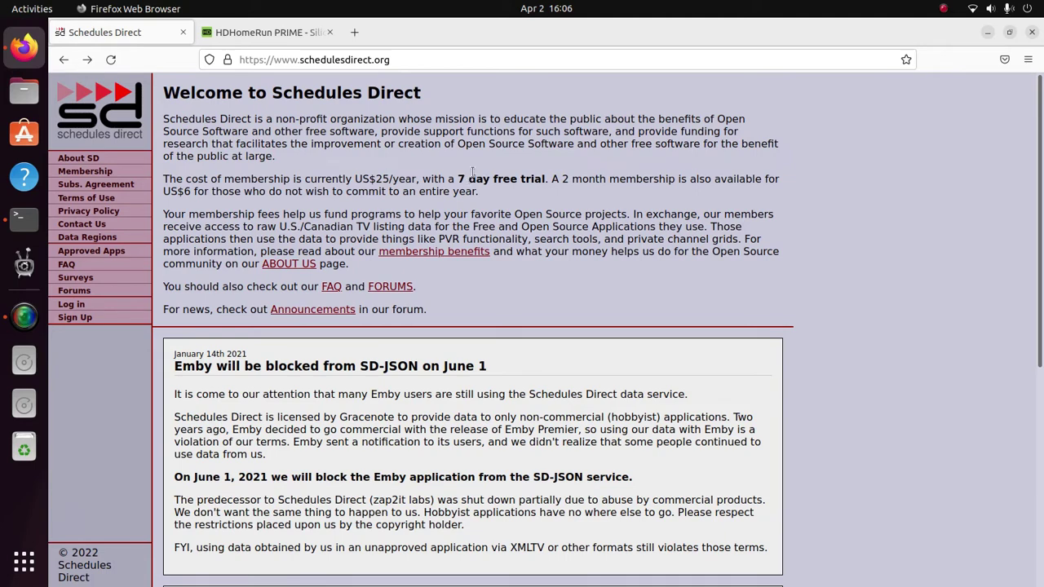
Step: Start the Schedules Direct sign-up with MythTV/XMLTV ticked as the software, then minimize Firefox
click(72, 320)
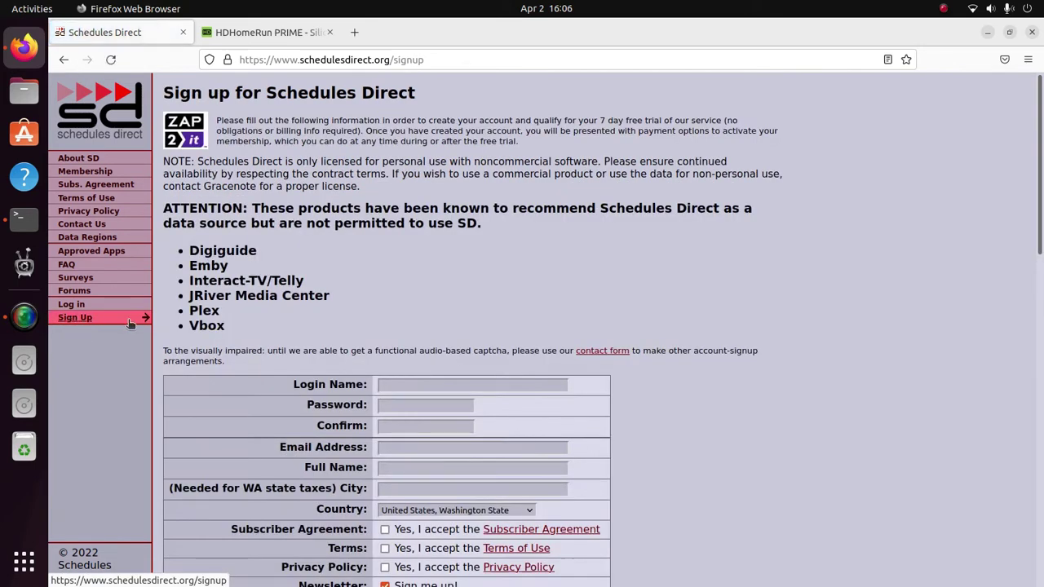
scroll(839, 332, down, 3)
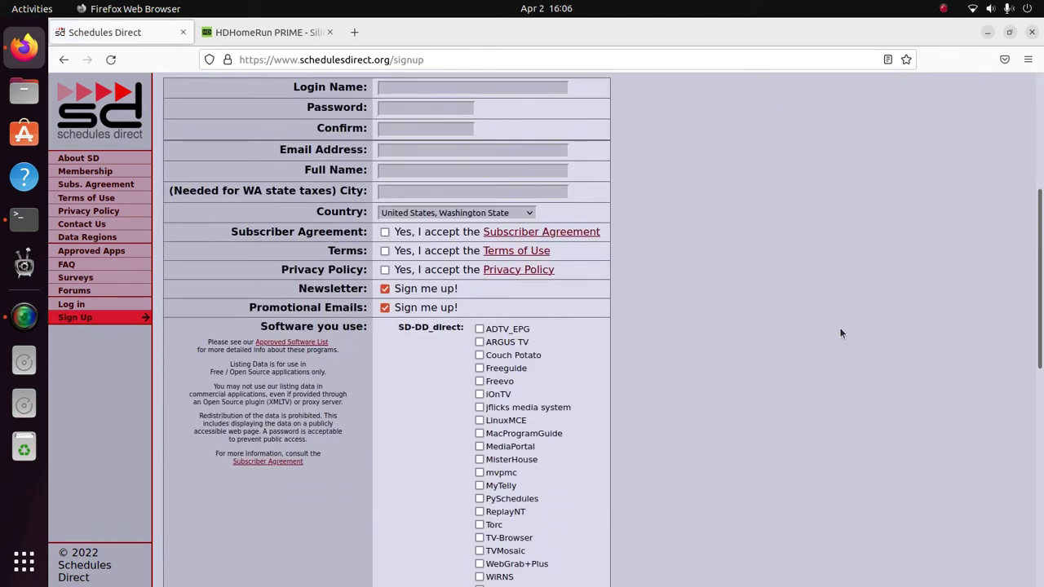
scroll(773, 362, down, 2)
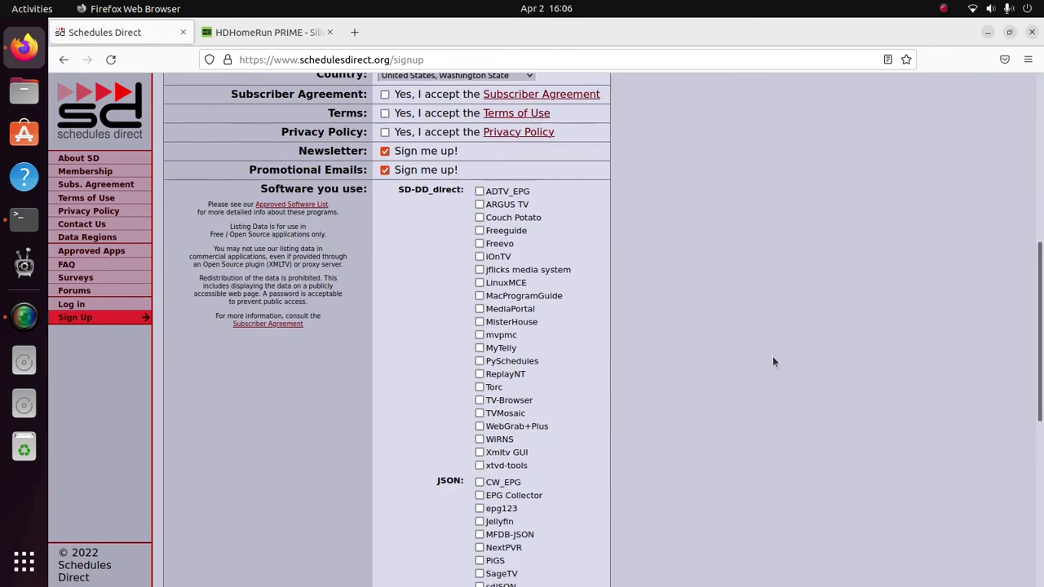
scroll(773, 361, down, 4)
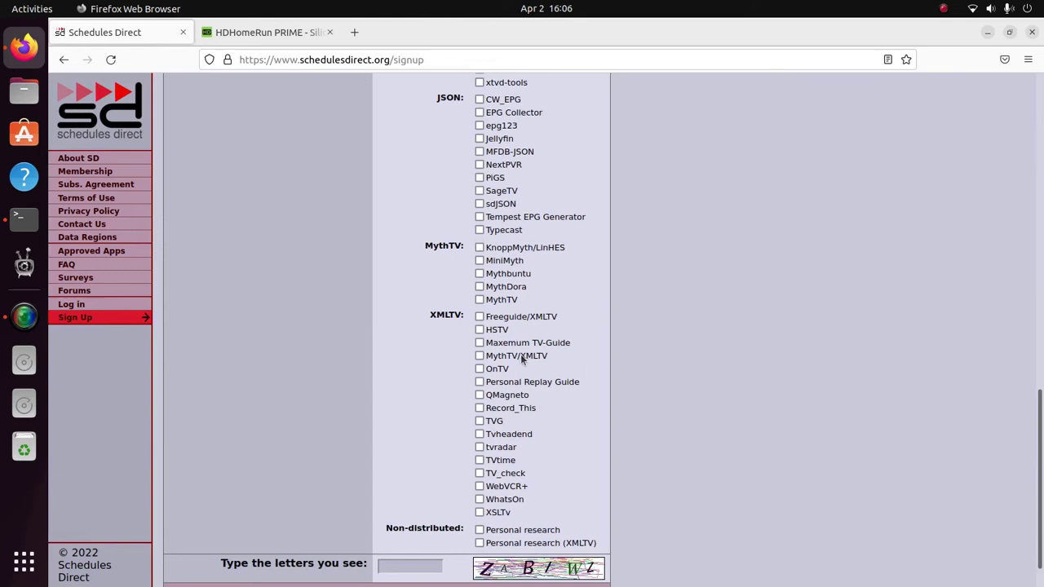
click(479, 356)
click(987, 33)
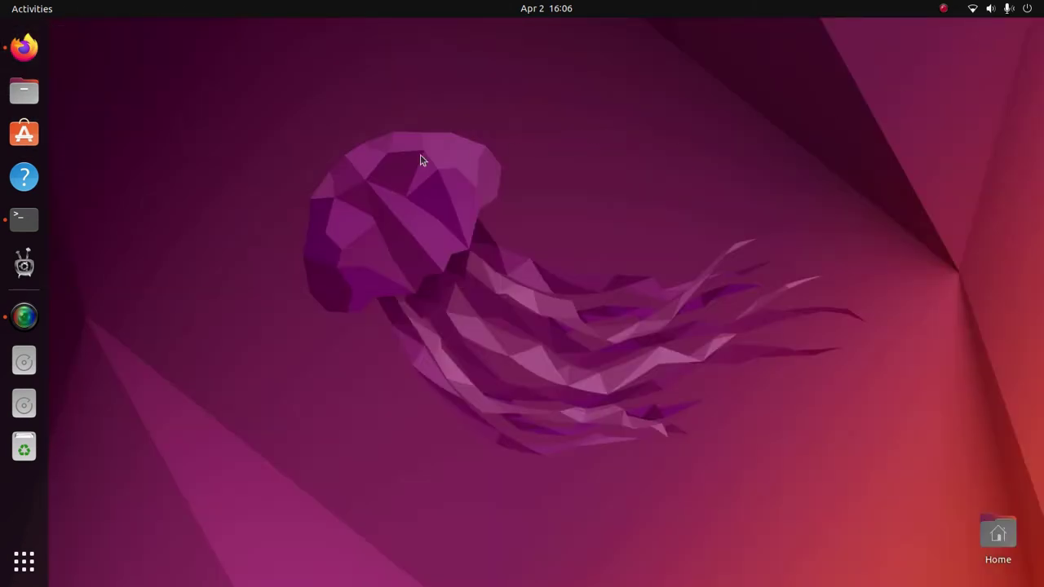
Step: Run hdhomerun_config discover in Terminal and copy the found device's address
click(21, 228)
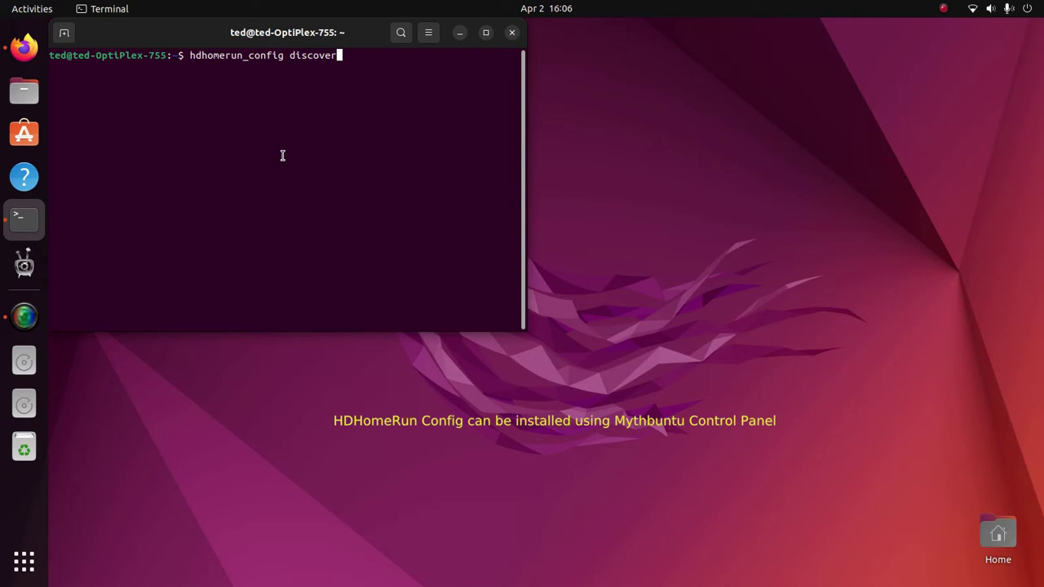
key(Return)
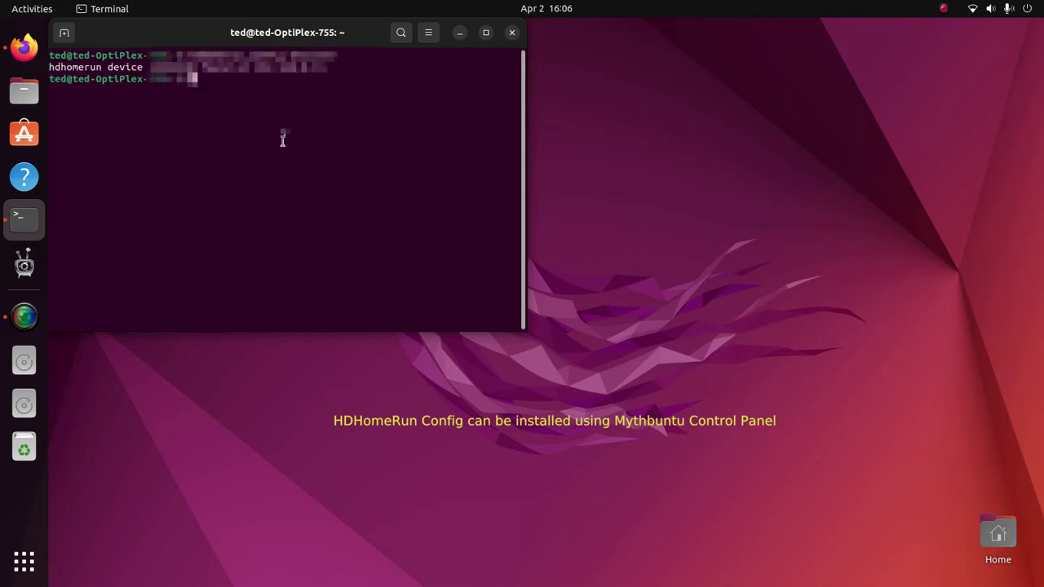
drag(327, 67, 255, 67)
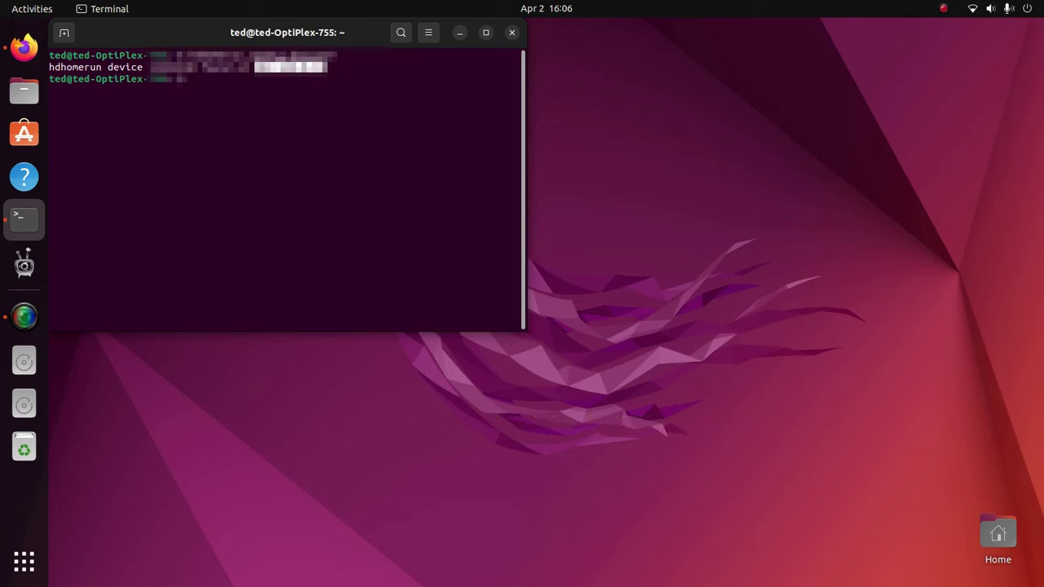
right_click(263, 68)
click(298, 95)
Step: Load the copied HDHomeRun device address in a new Firefox tab
click(18, 45)
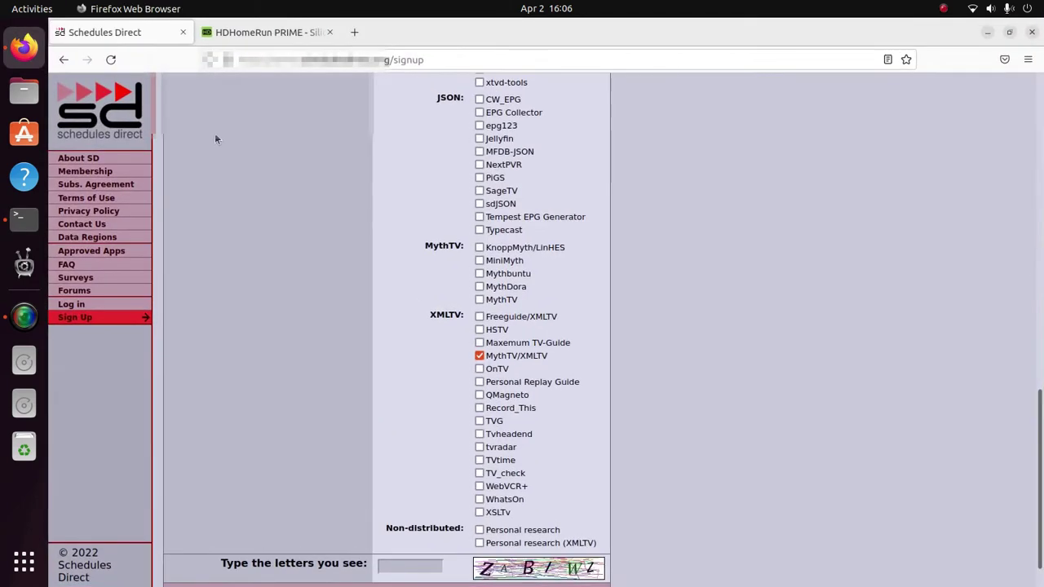
click(356, 33)
click(256, 60)
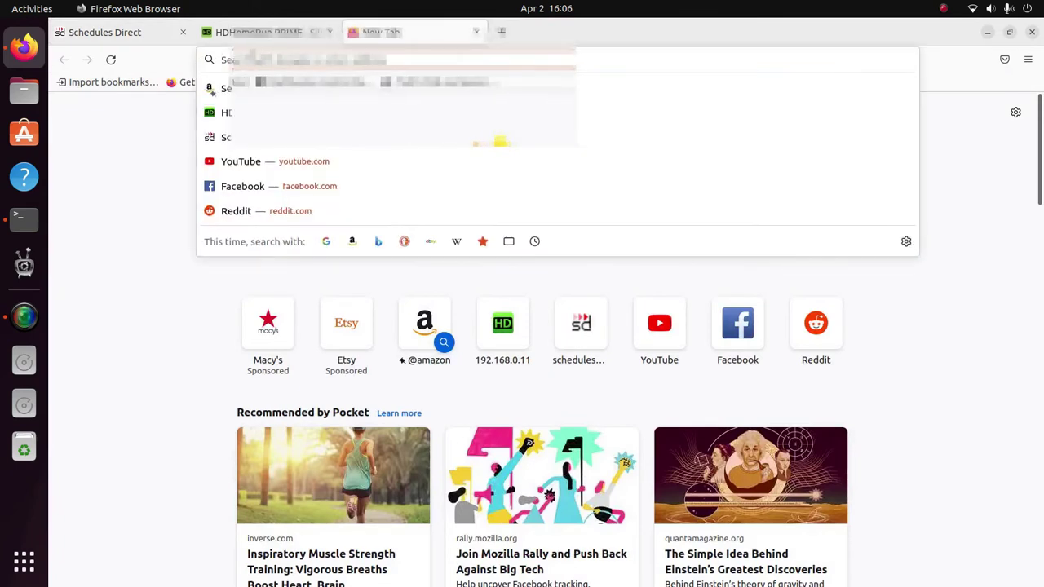
right_click(254, 63)
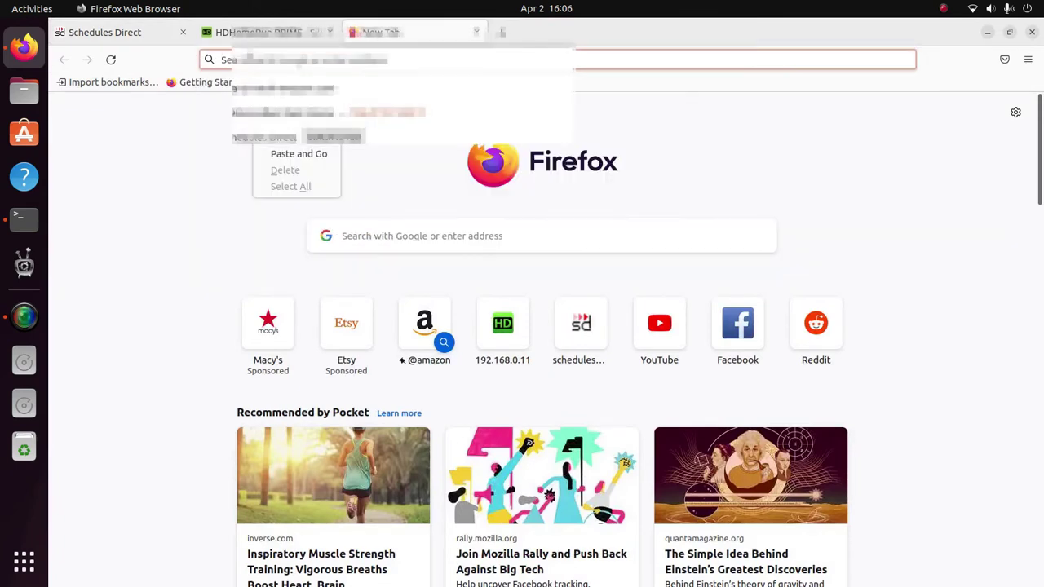
click(308, 153)
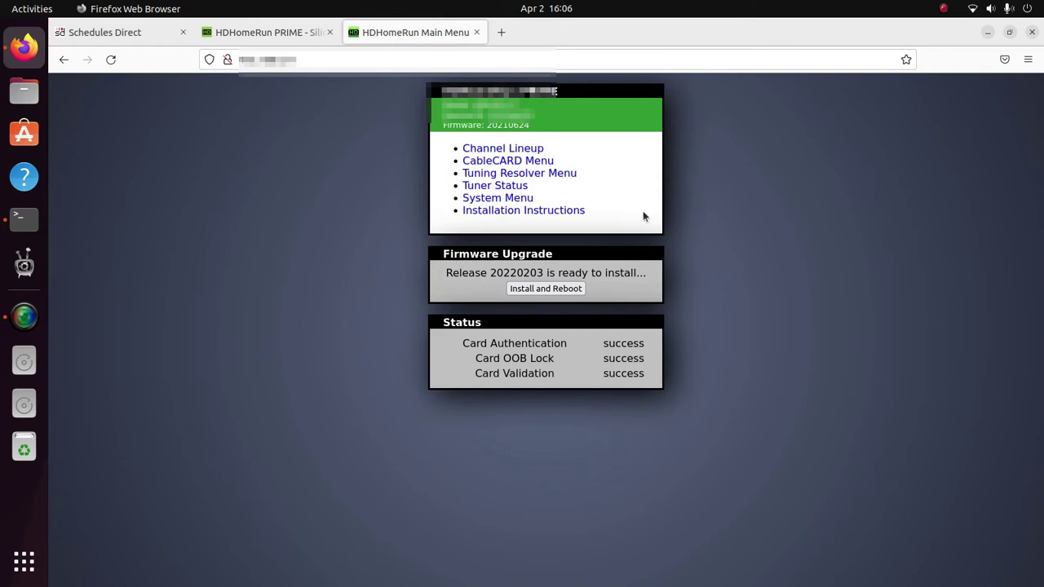
Step: Browse the tuner's 388-channel Channel Lineup list
click(503, 154)
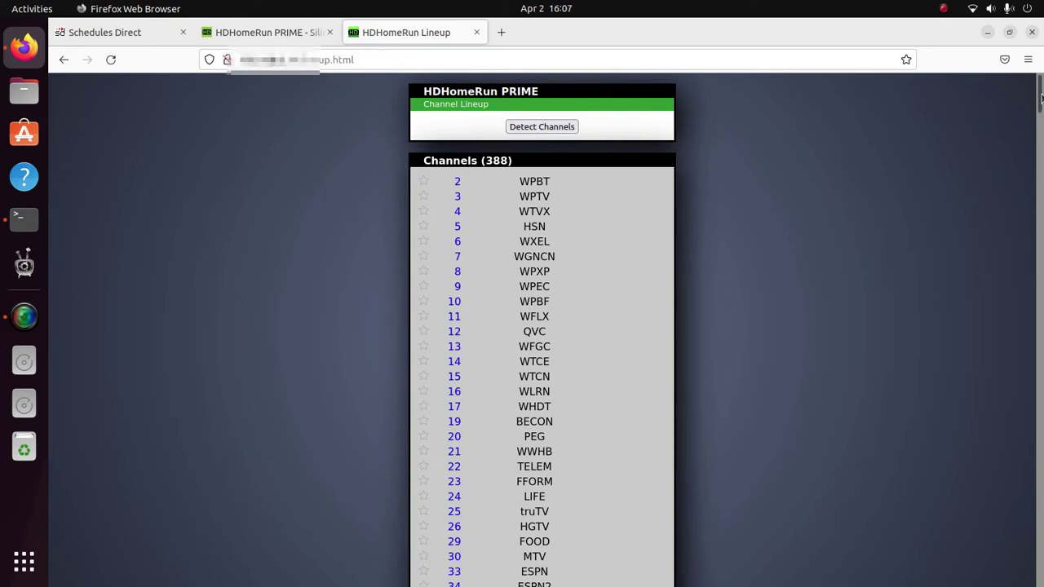
scroll(1040, 98, down, 5)
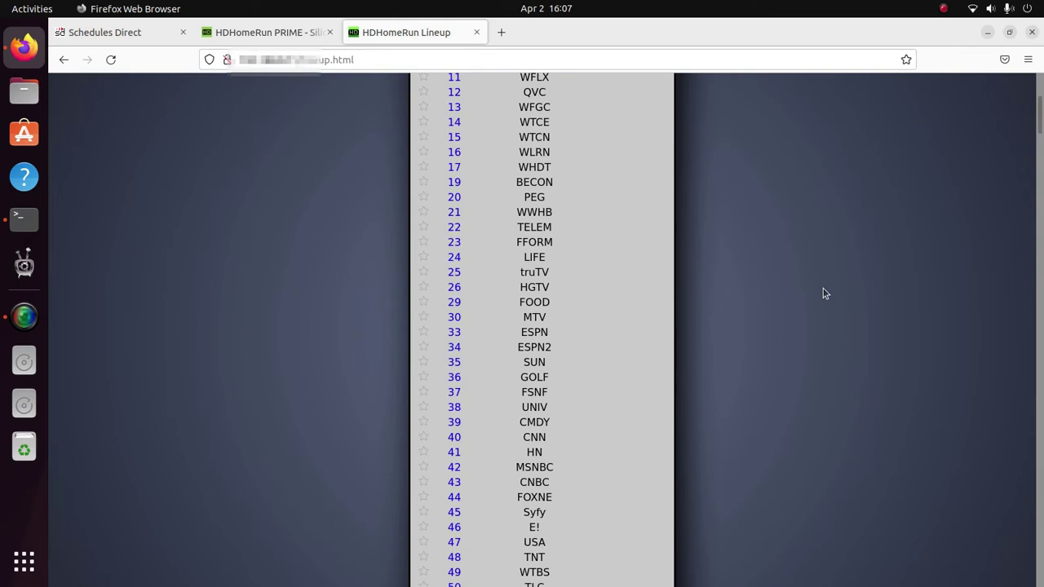
scroll(820, 295, down, 20)
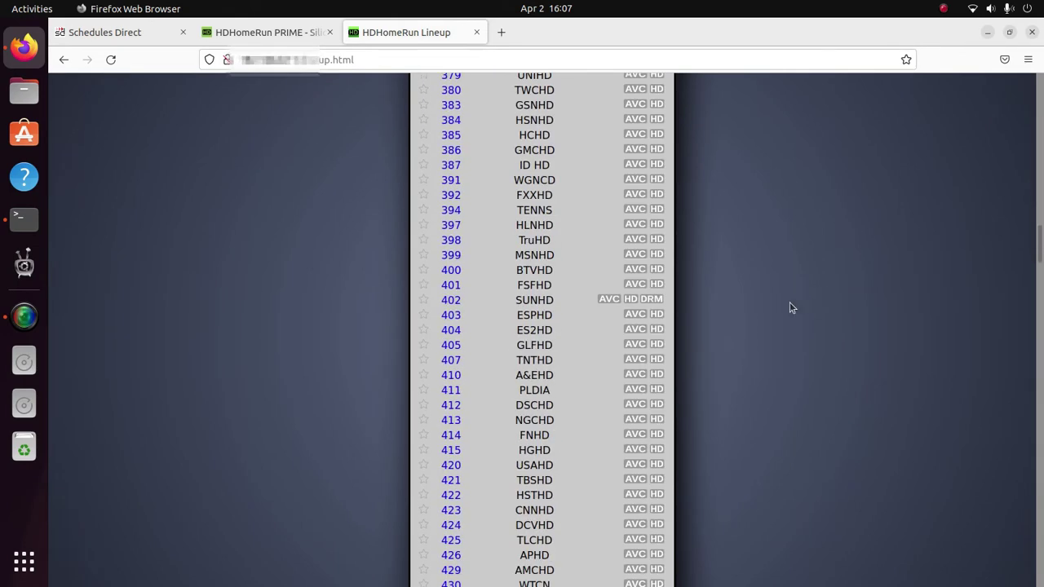
scroll(758, 328, up, 6)
scroll(756, 328, down, 7)
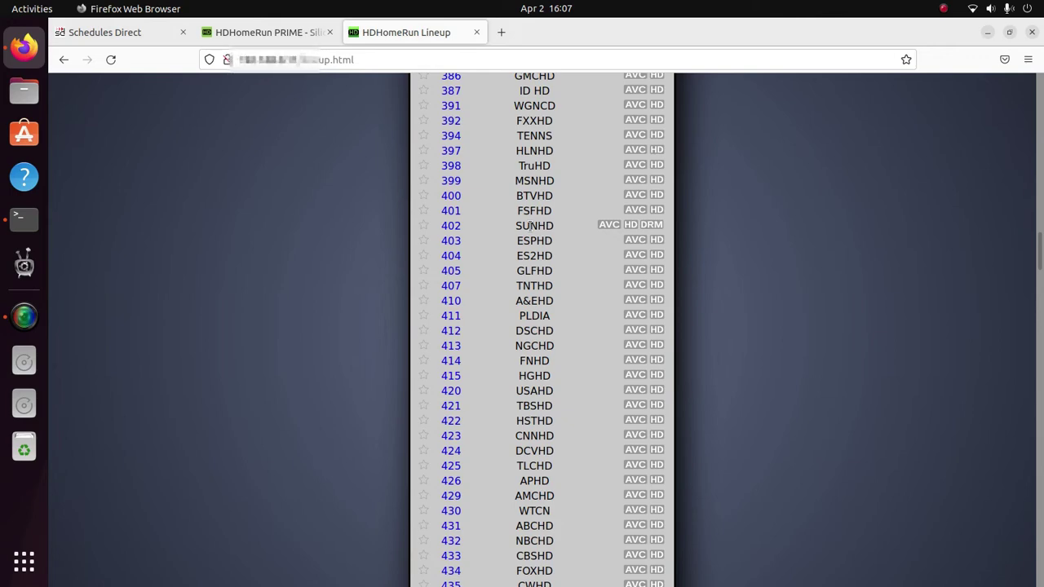
scroll(871, 297, up, 5)
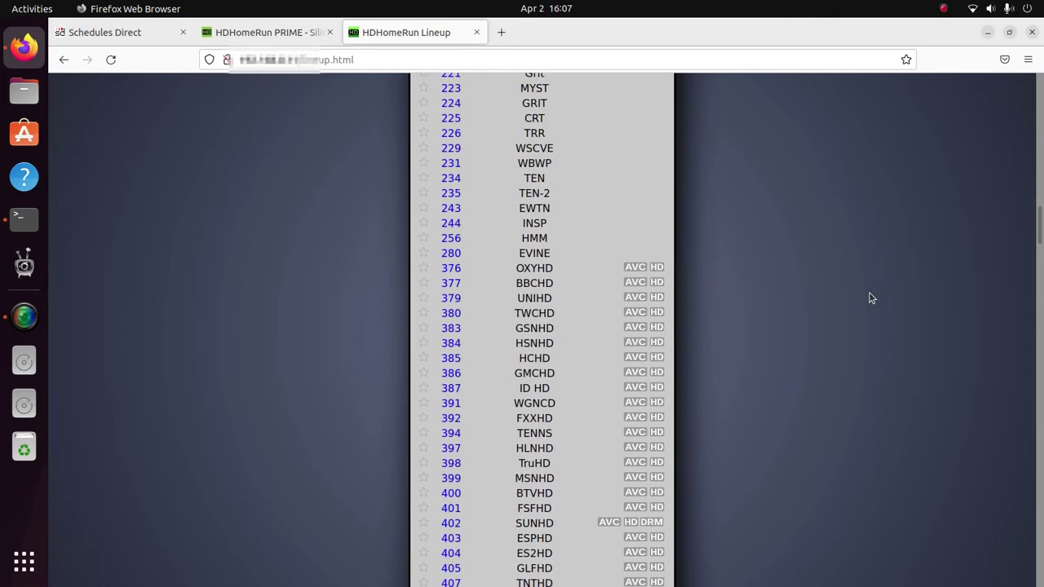
scroll(867, 293, down, 4)
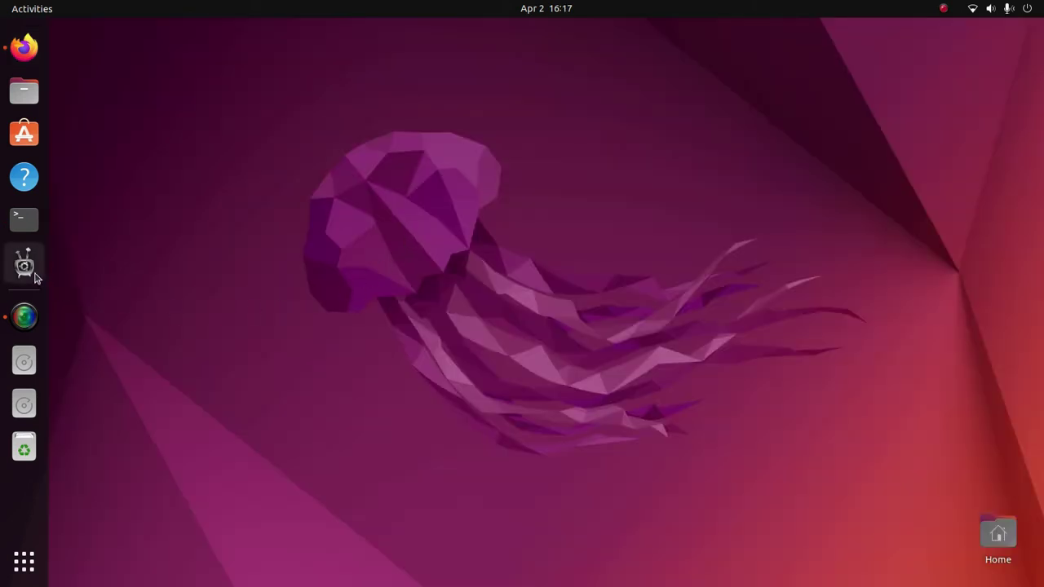
Step: Launch Mythbuntu Control Panel and review its Repositories, System Roles and Setup pages
click(25, 265)
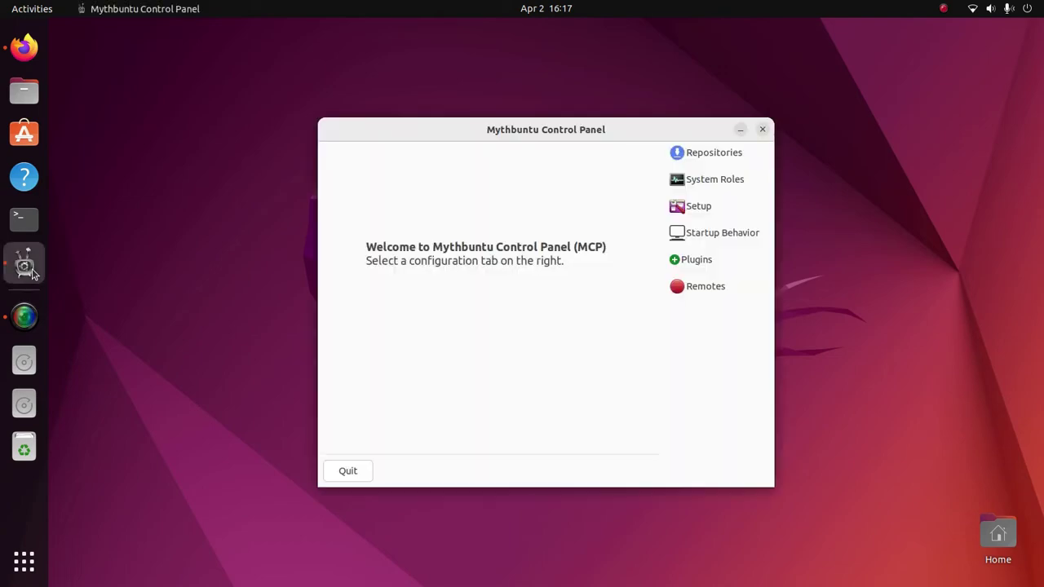
click(693, 157)
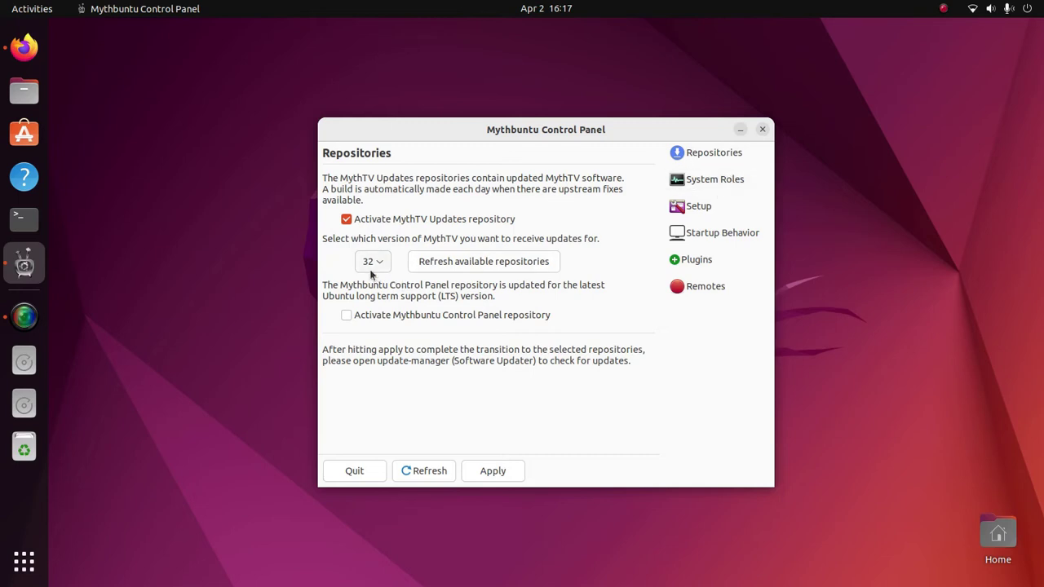
click(736, 180)
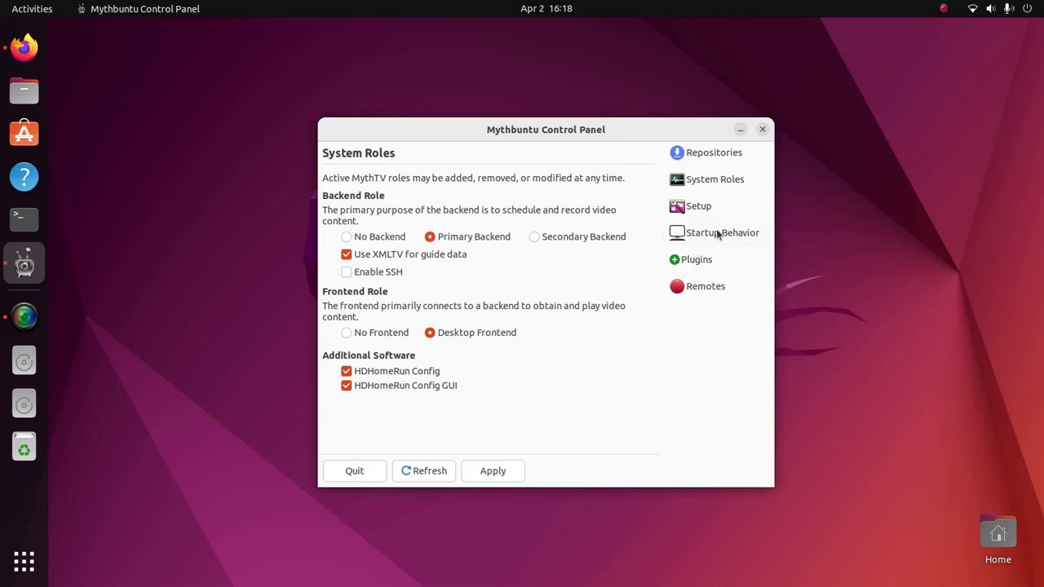
click(699, 206)
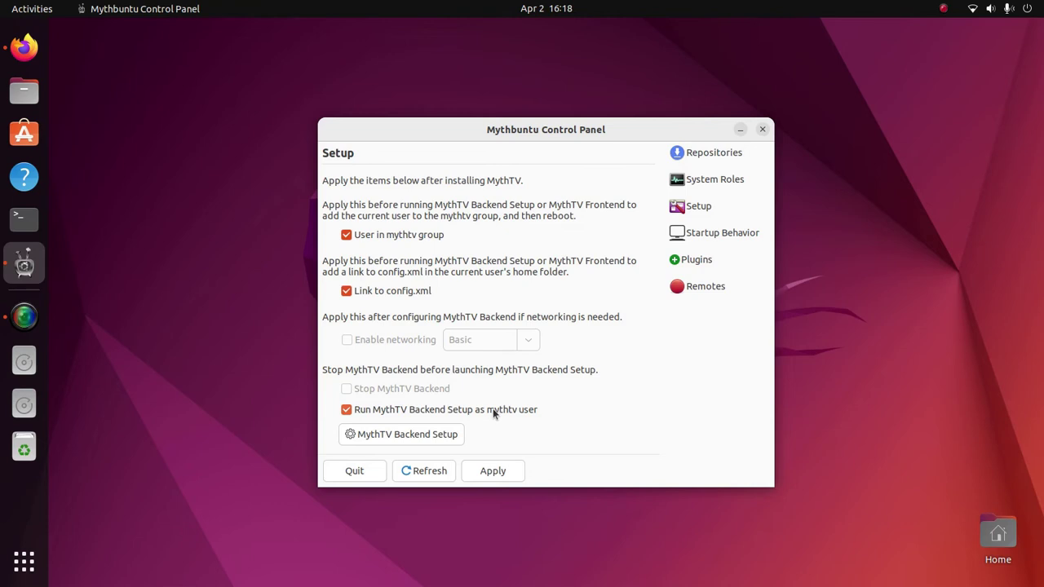
Step: Launch MythTV Backend Setup and authenticate with the account password
click(407, 433)
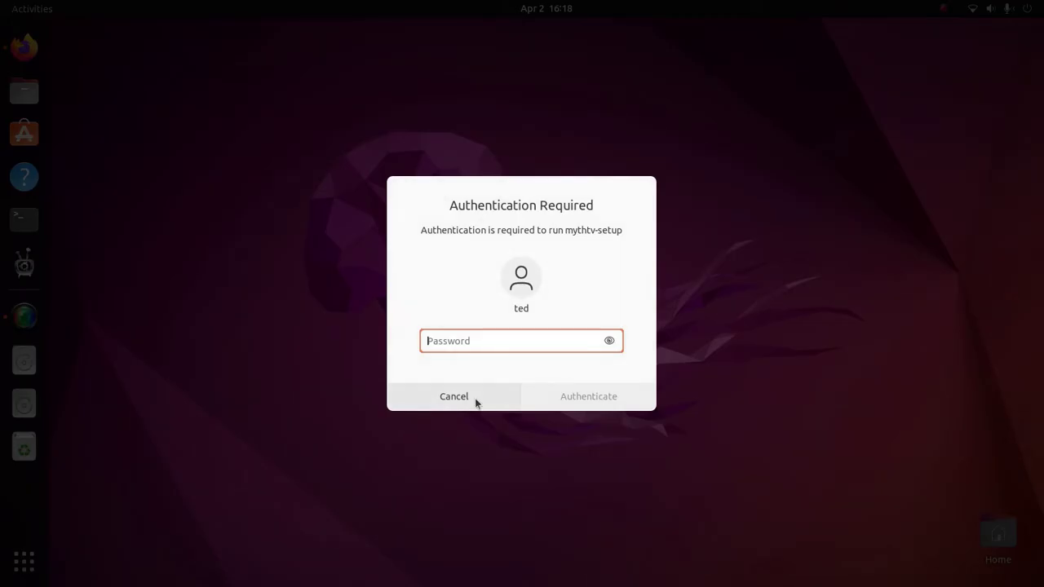
text(••)
key(Return)
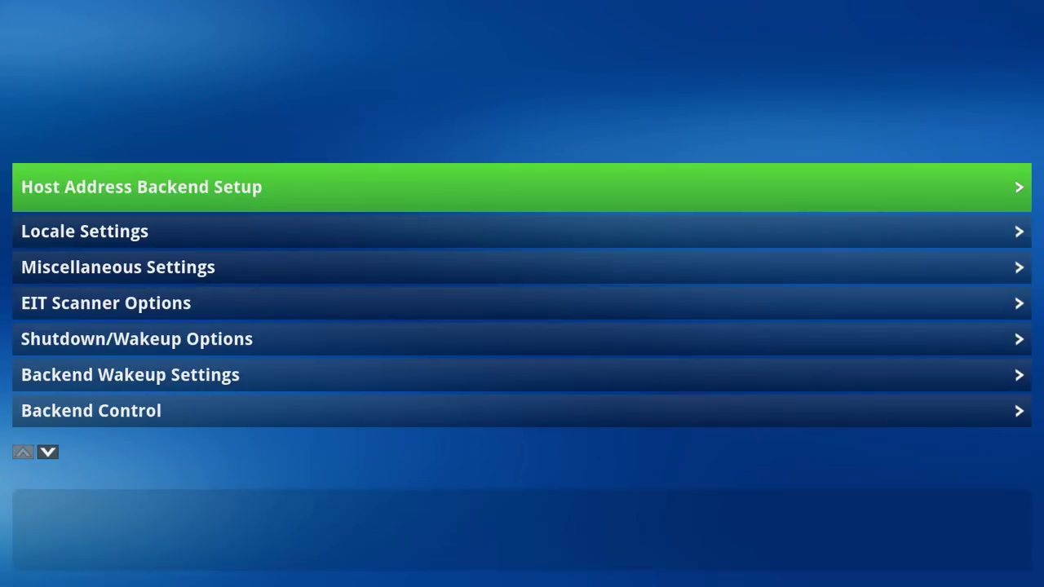
Step: Set the Host Address Security PIN to 0000 and return to the main menu
key(Return)
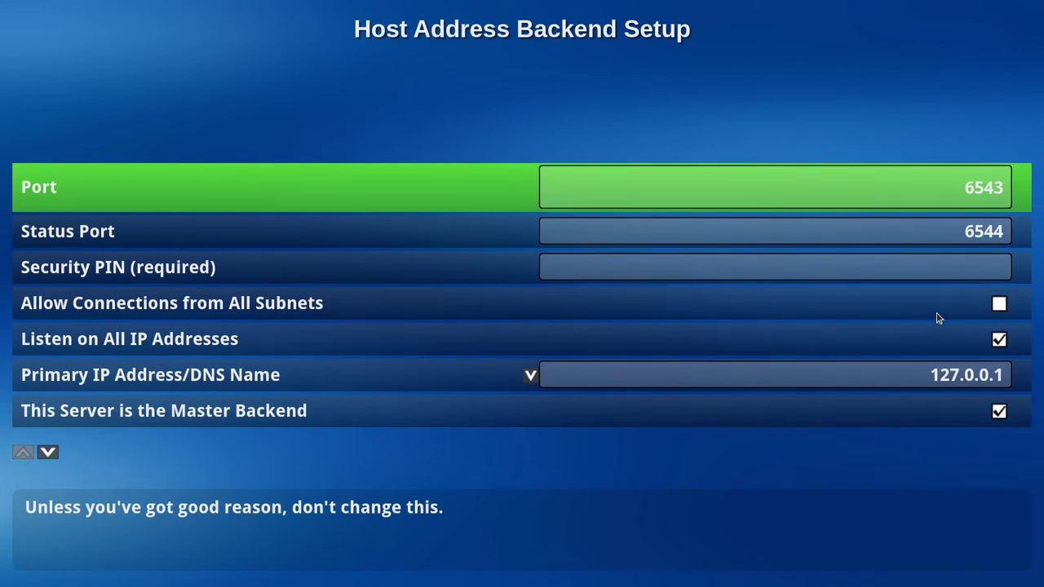
click(953, 269)
click(958, 262)
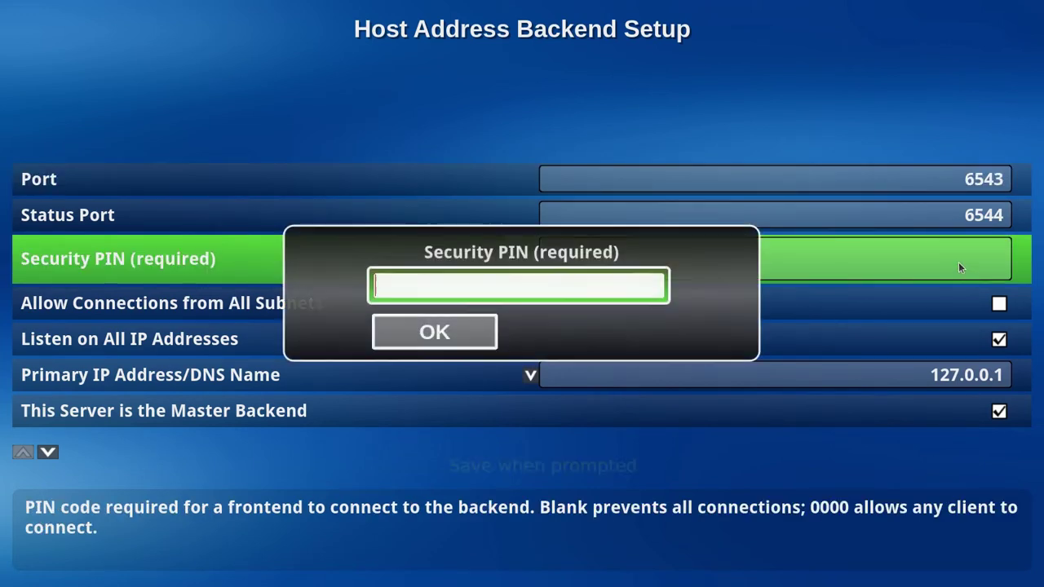
text(0000)
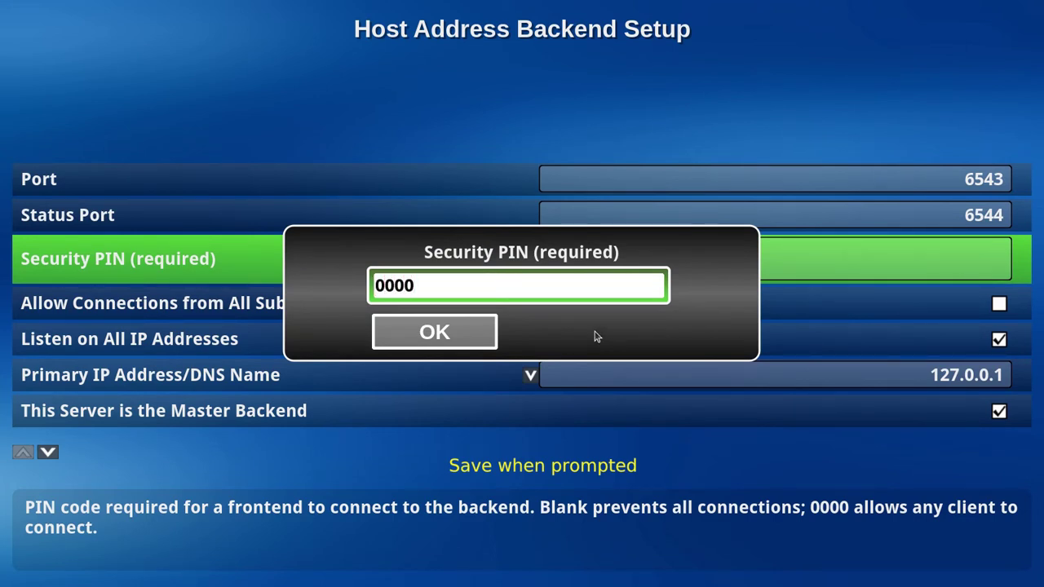
click(448, 337)
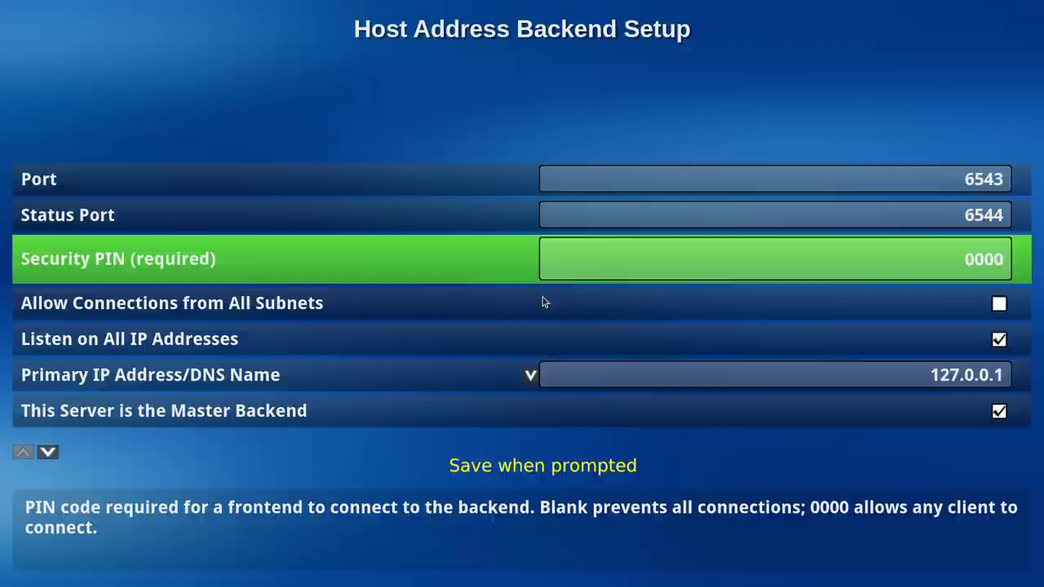
key(Escape)
Step: Create a new capture card with card type HDHomeRun Networked Tuner
key(Down)
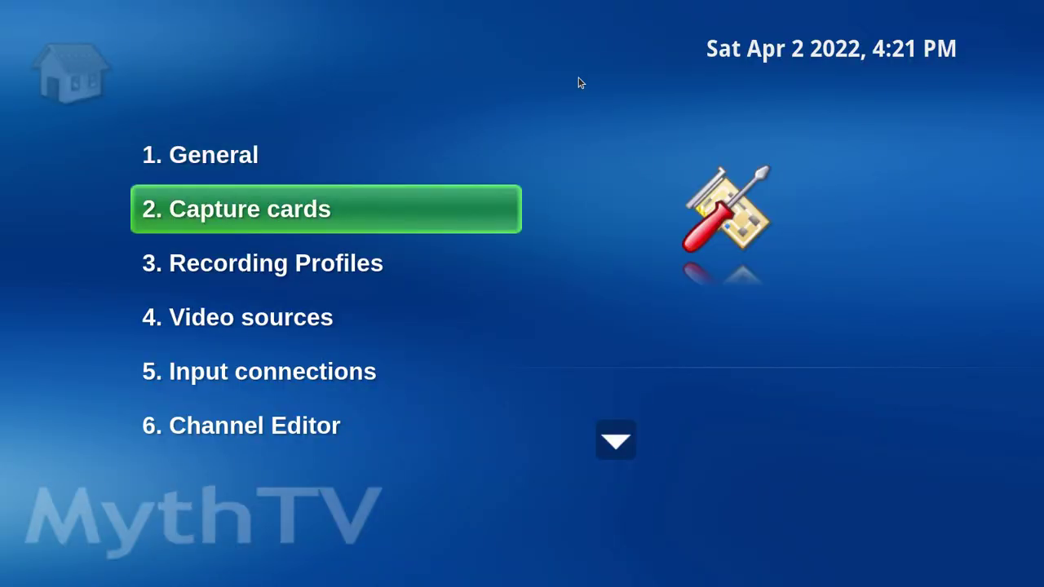
key(Return)
key(Down)
key(Up)
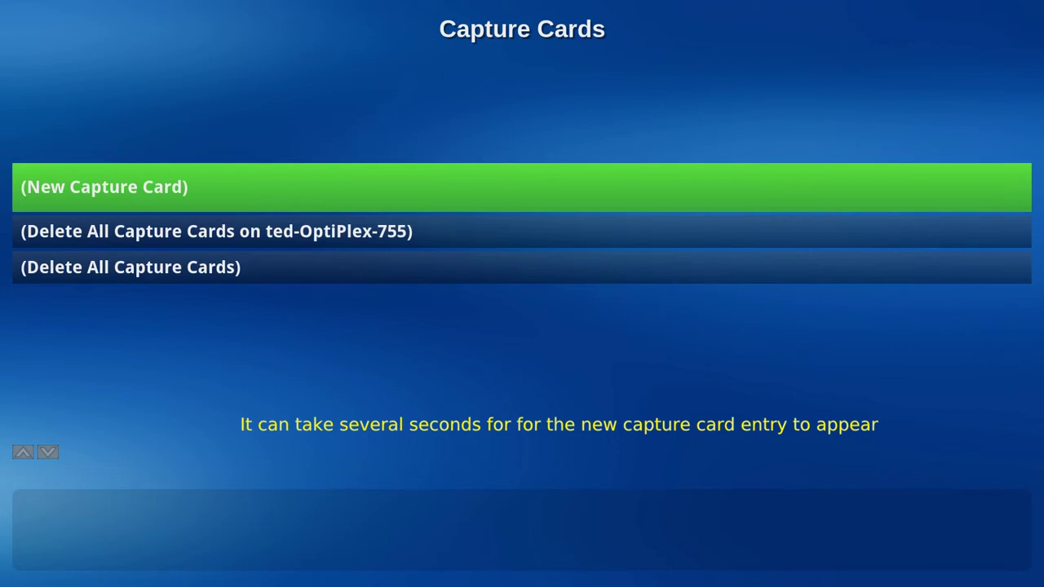
key(Return)
key(Down)
key(Down)
key(Down)
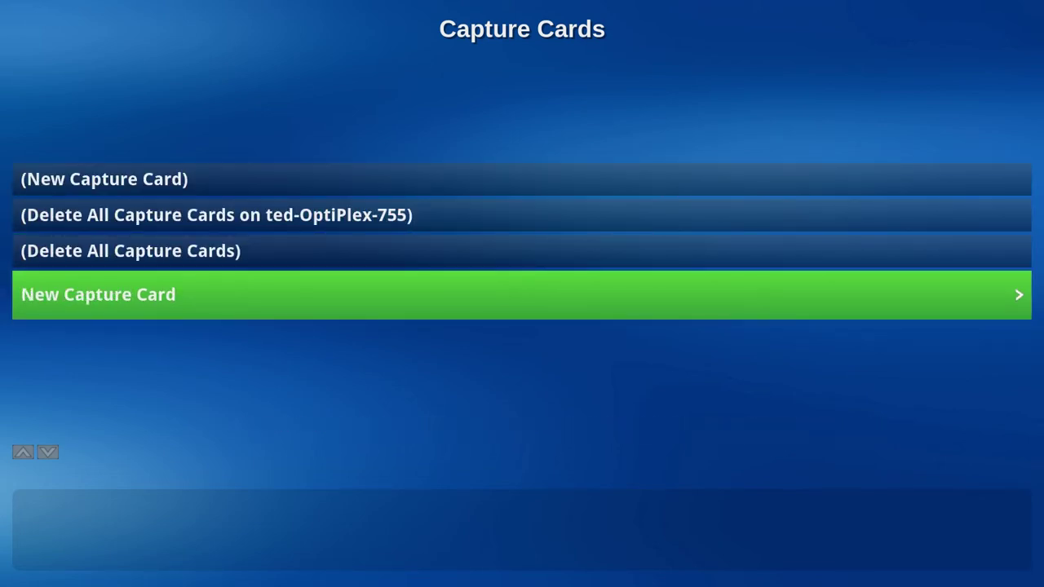
key(Return)
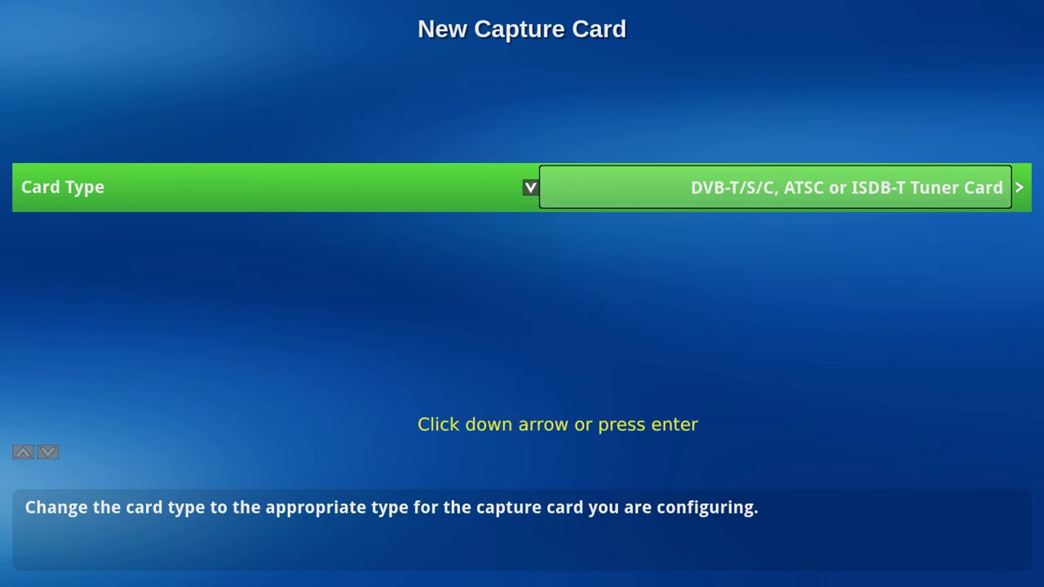
click(529, 189)
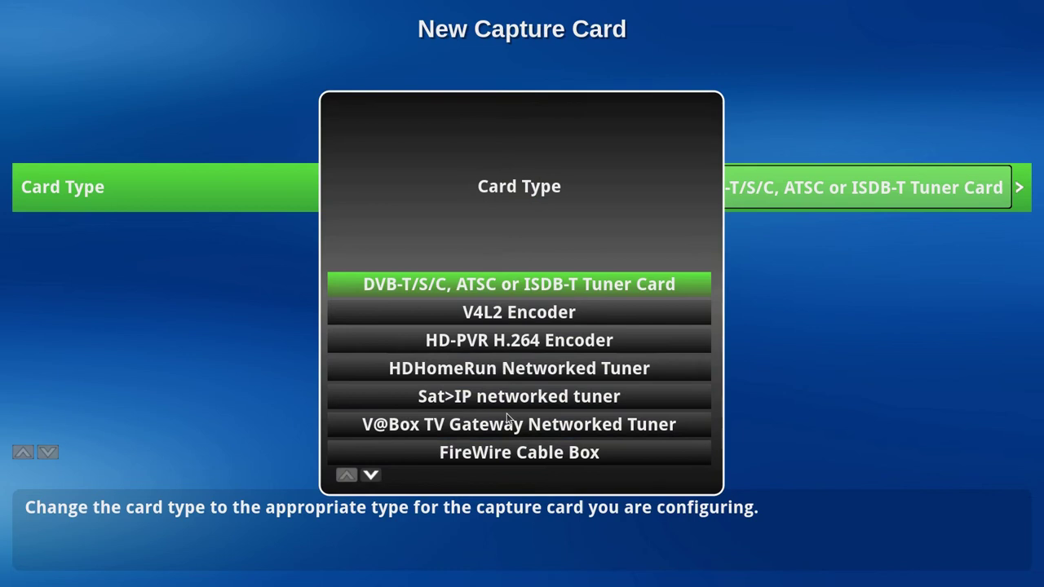
click(492, 369)
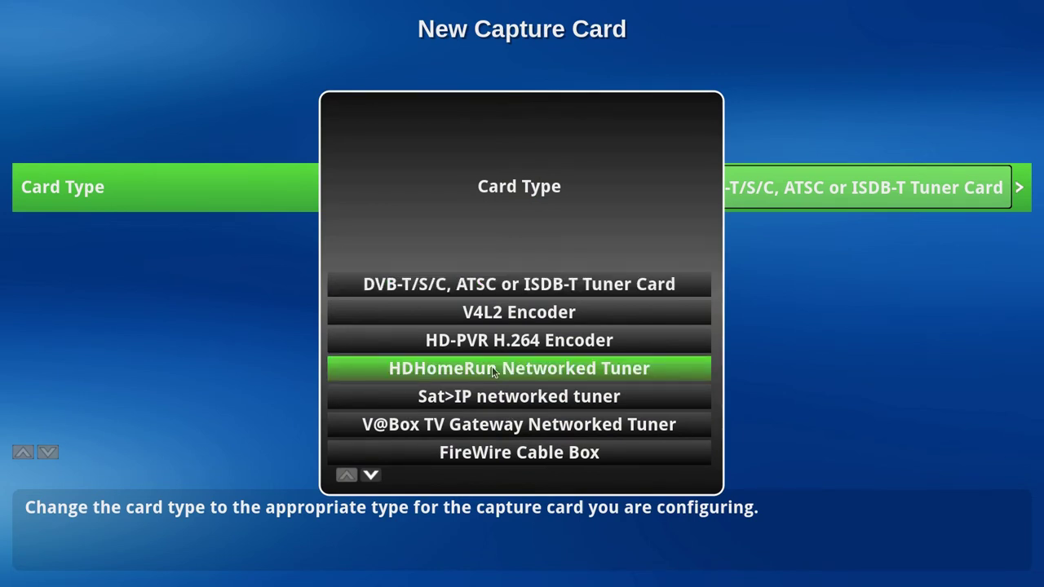
click(493, 368)
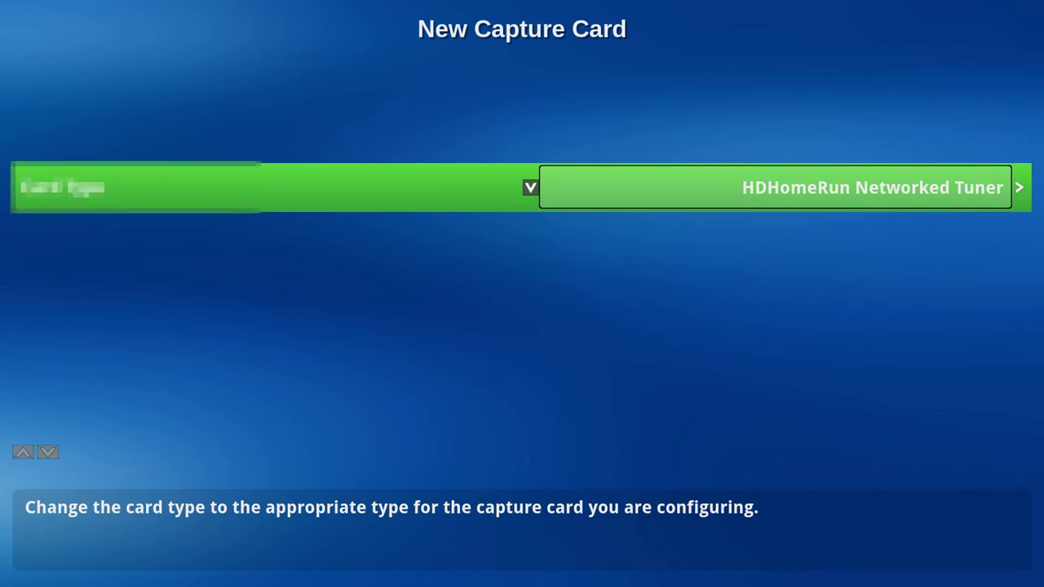
Step: Enable the HDHomeRun device's tuners, turn off active EIT scan, and save the card
key(Return)
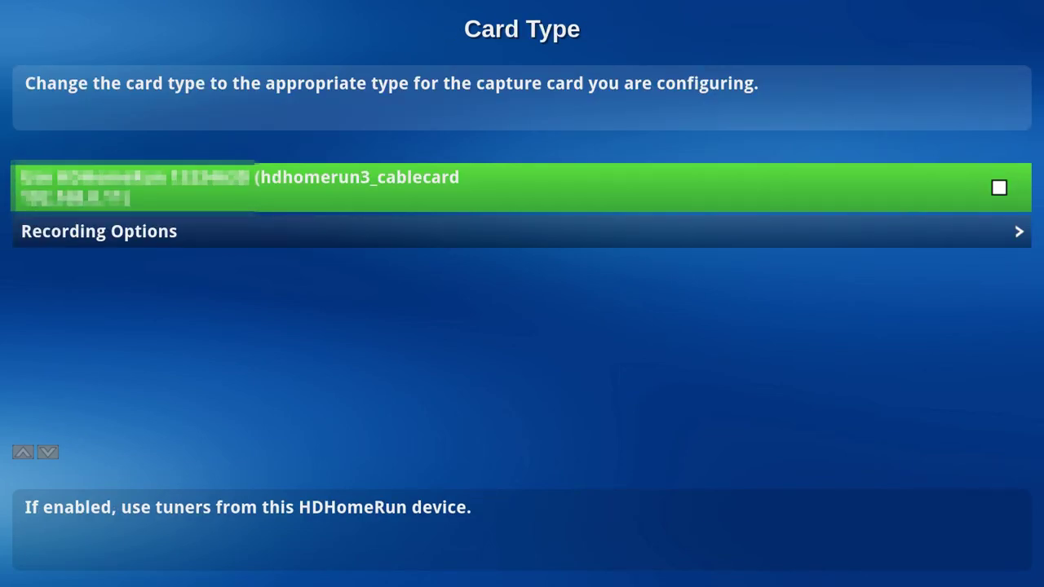
key(space)
key(Down)
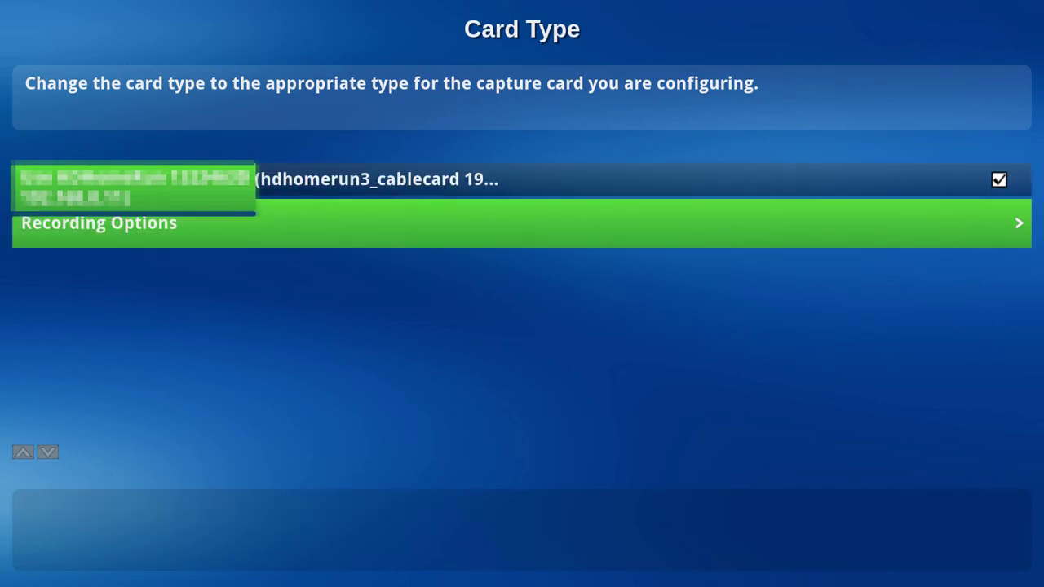
key(Return)
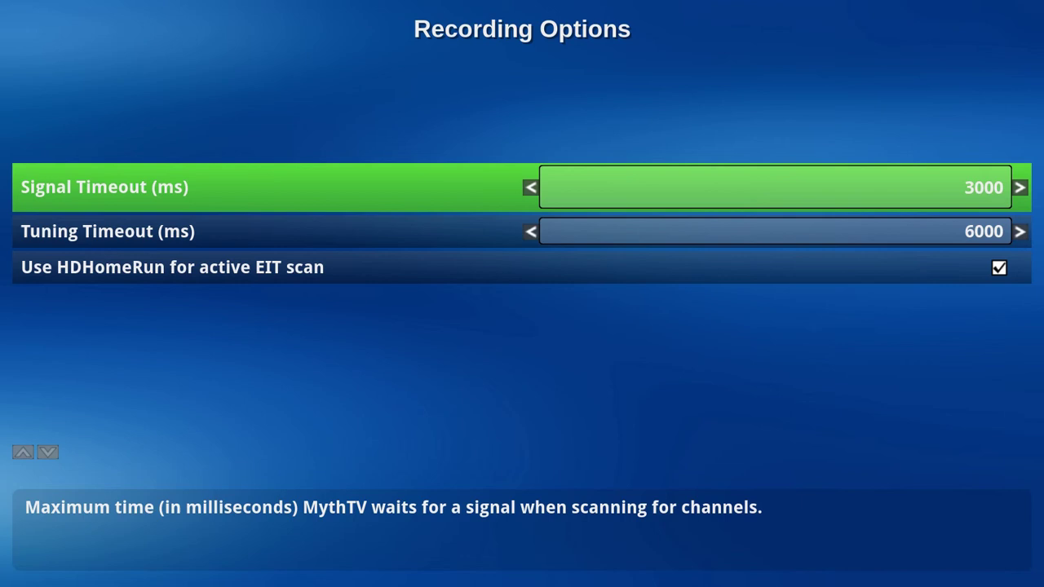
key(Down)
key(Down)
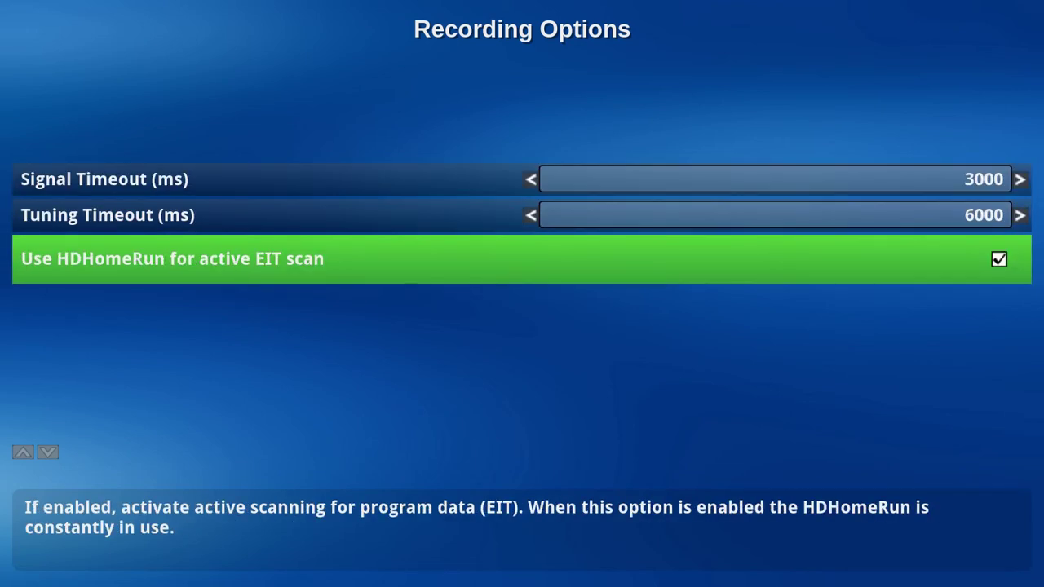
key(Return)
key(Escape)
key(Return)
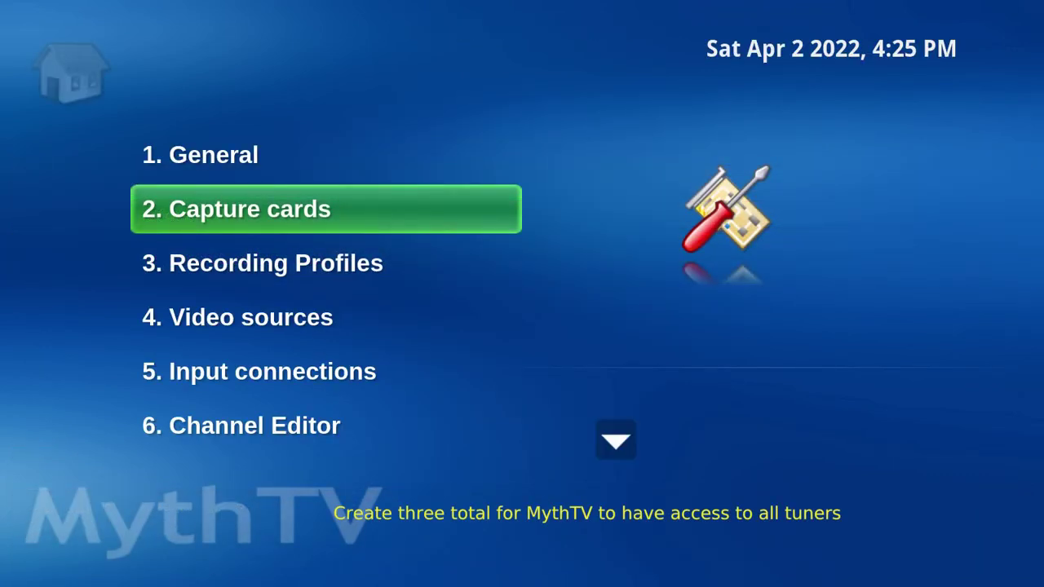
key(Return)
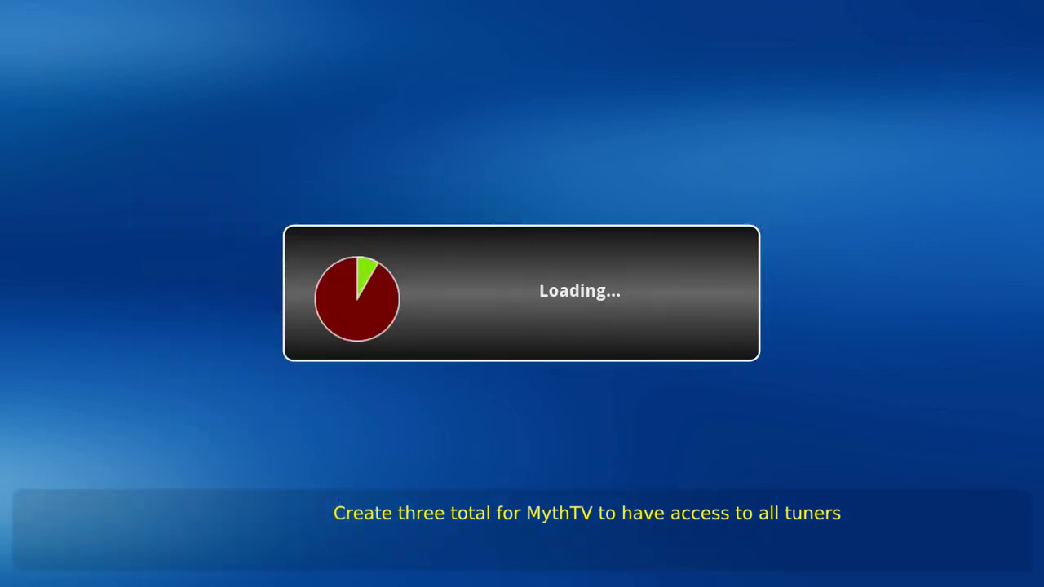
key(Down)
key(Down)
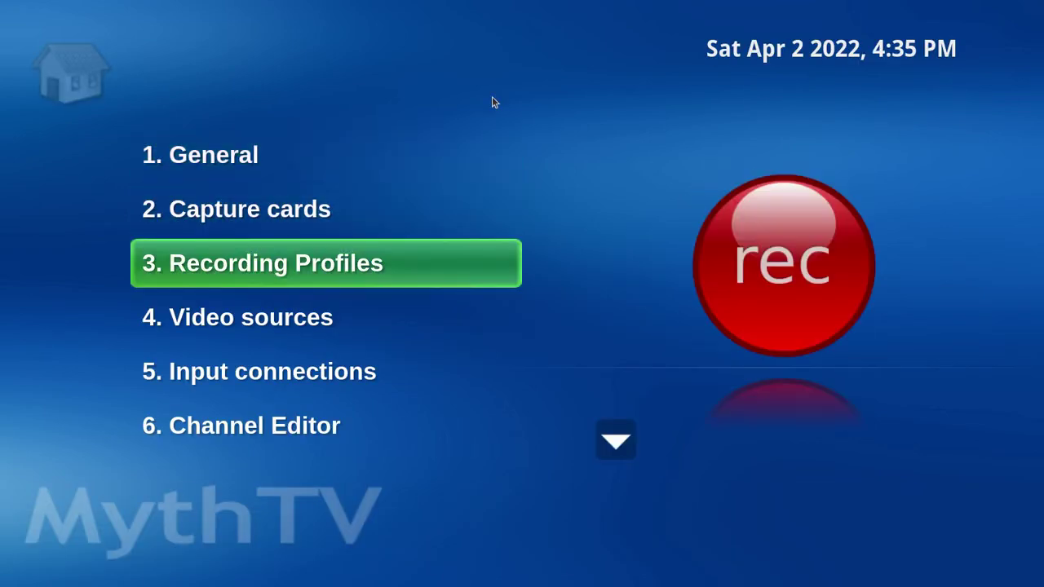
Step: Add video source 'SD' using the Schedules Direct JSON API (xmltv) grabber and save it
key(Down)
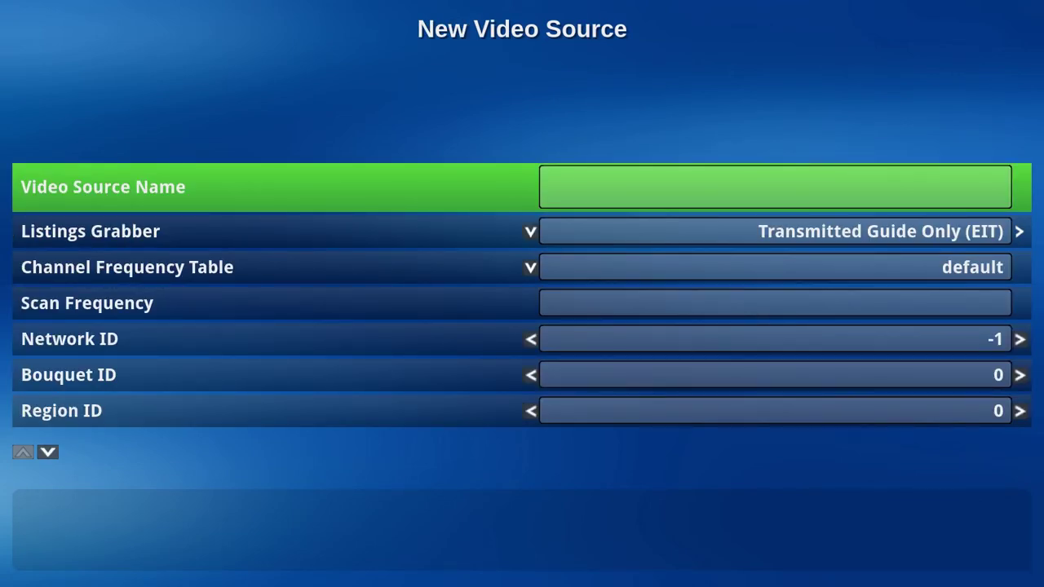
click(905, 195)
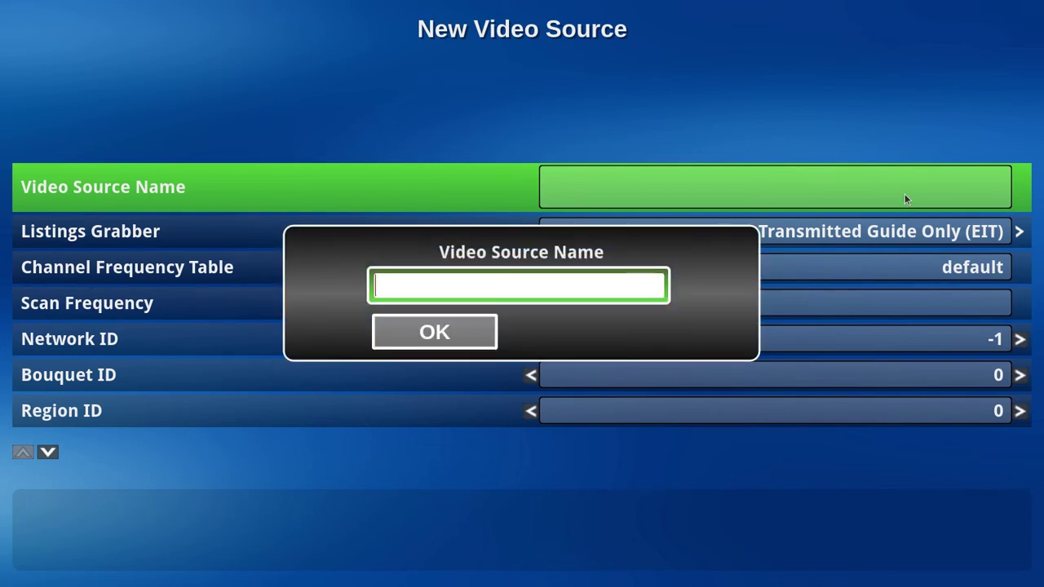
text(SD)
click(434, 332)
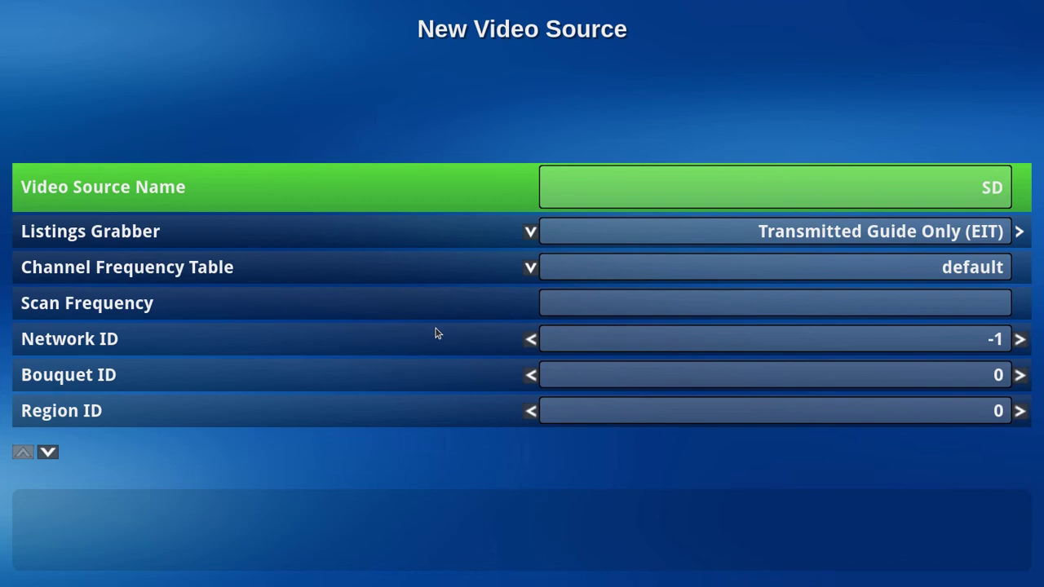
key(Down)
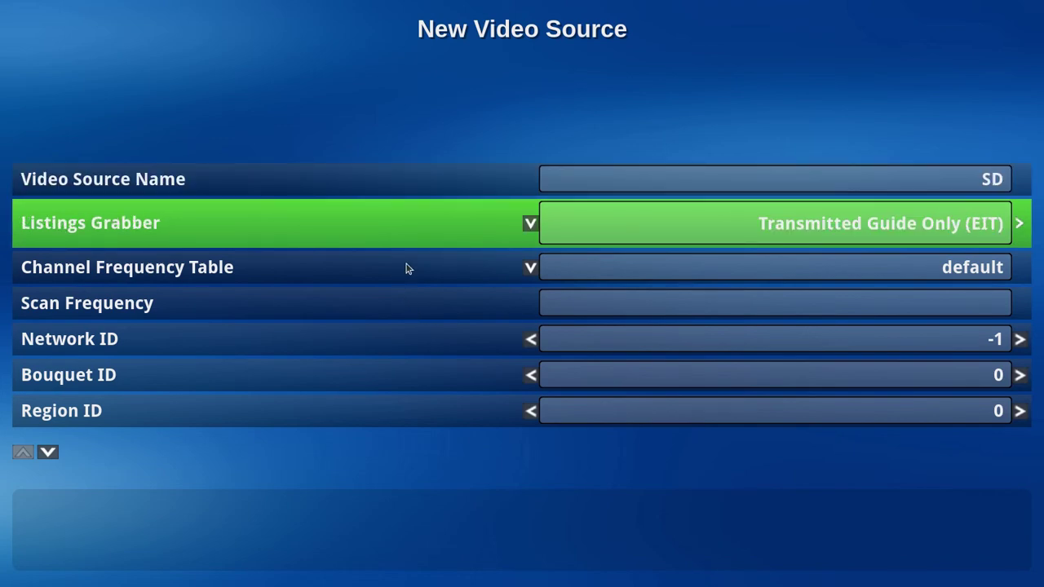
click(530, 225)
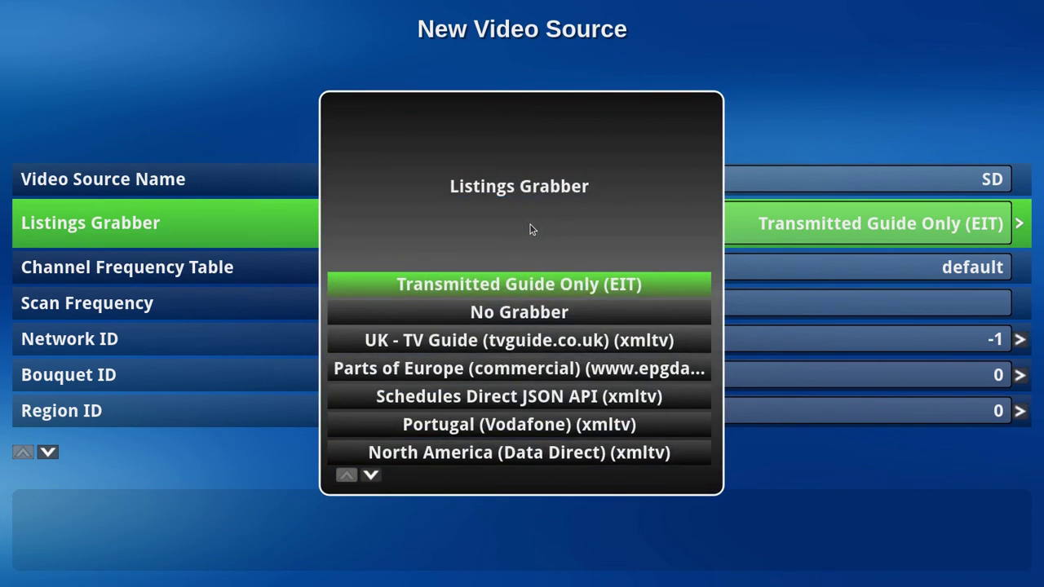
key(Down)
key(Down)
key(Down)
key(Down)
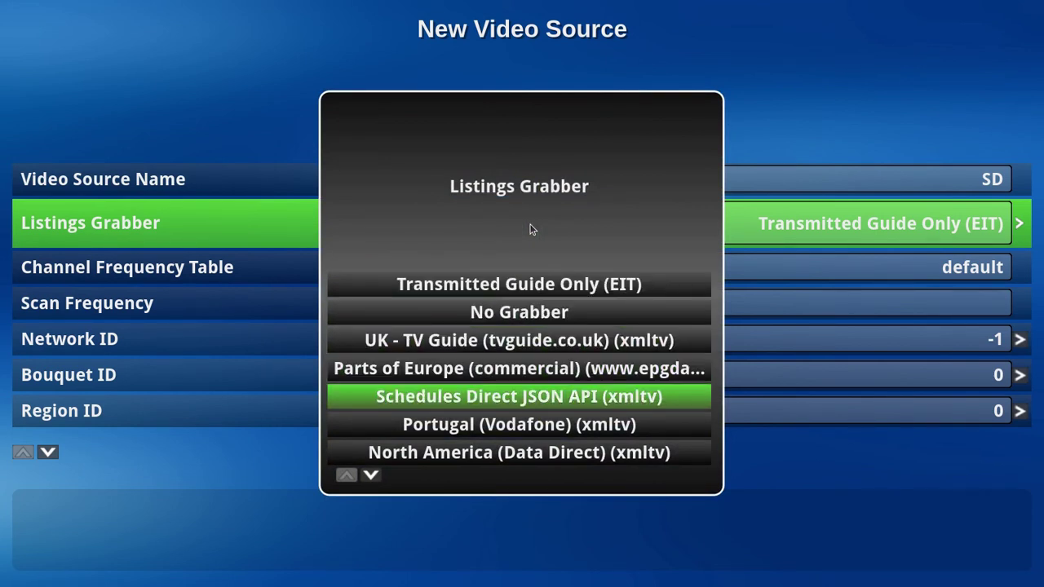
key(Return)
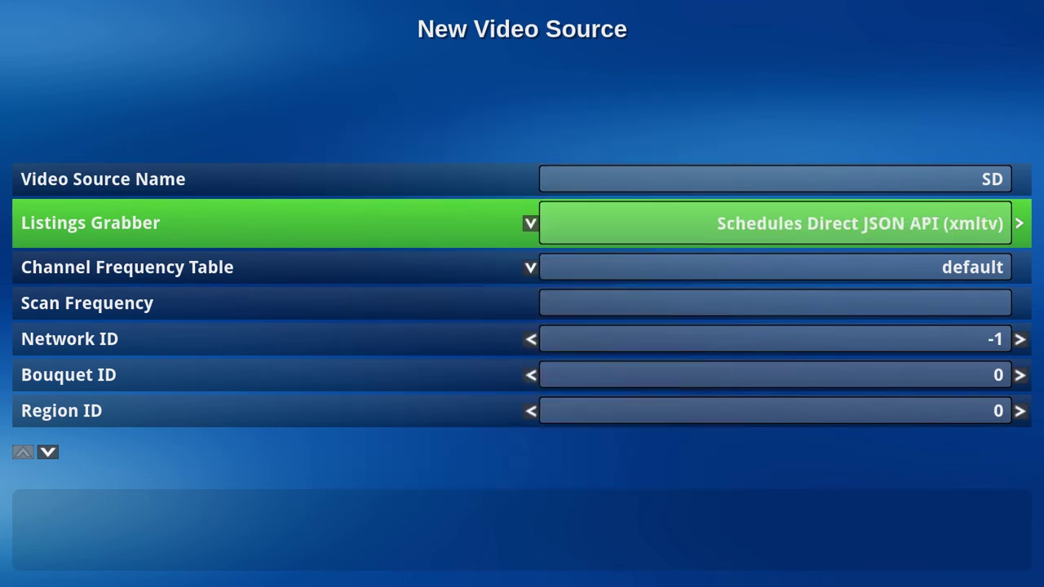
key(Right)
key(Escape)
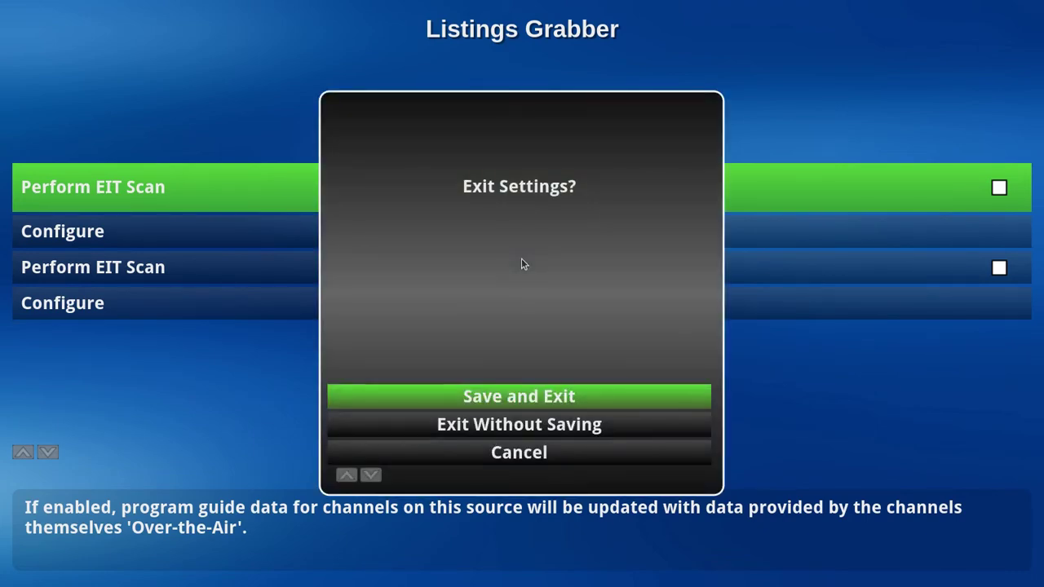
key(Return)
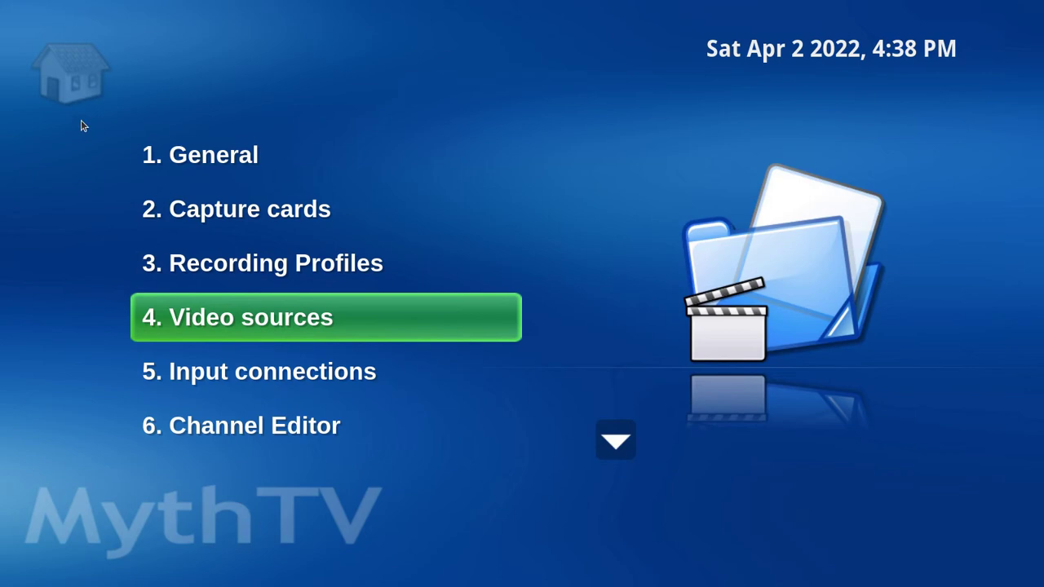
Step: Open the first HDHomeRun input connection and set its input name to MPEG2TS
key(Down)
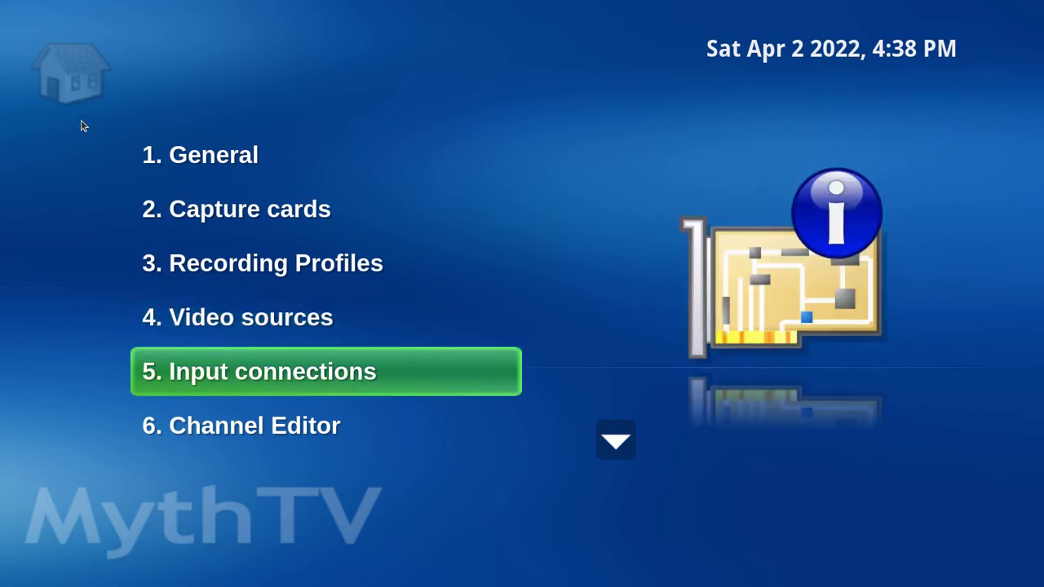
key(Return)
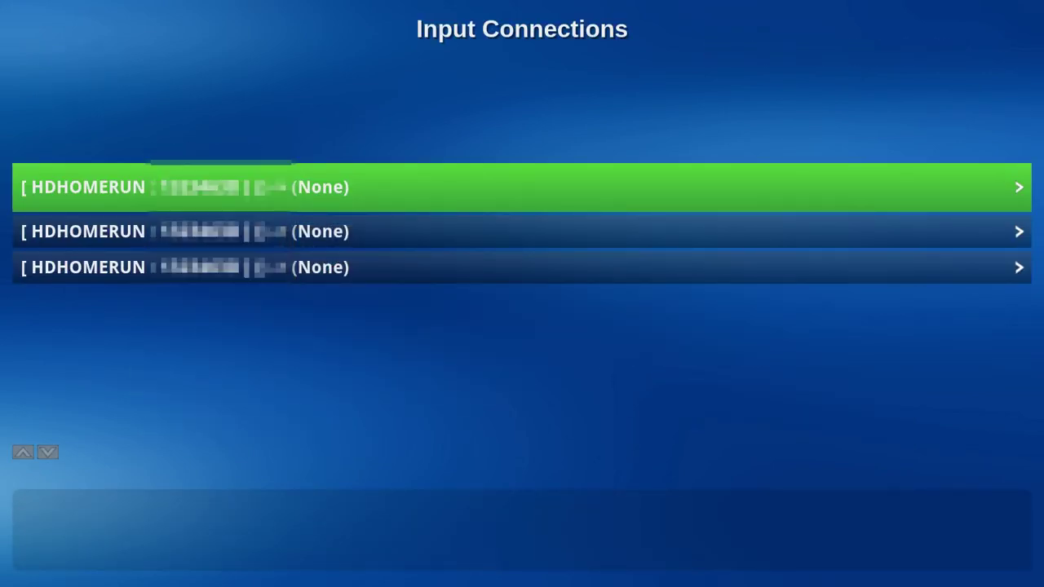
key(Return)
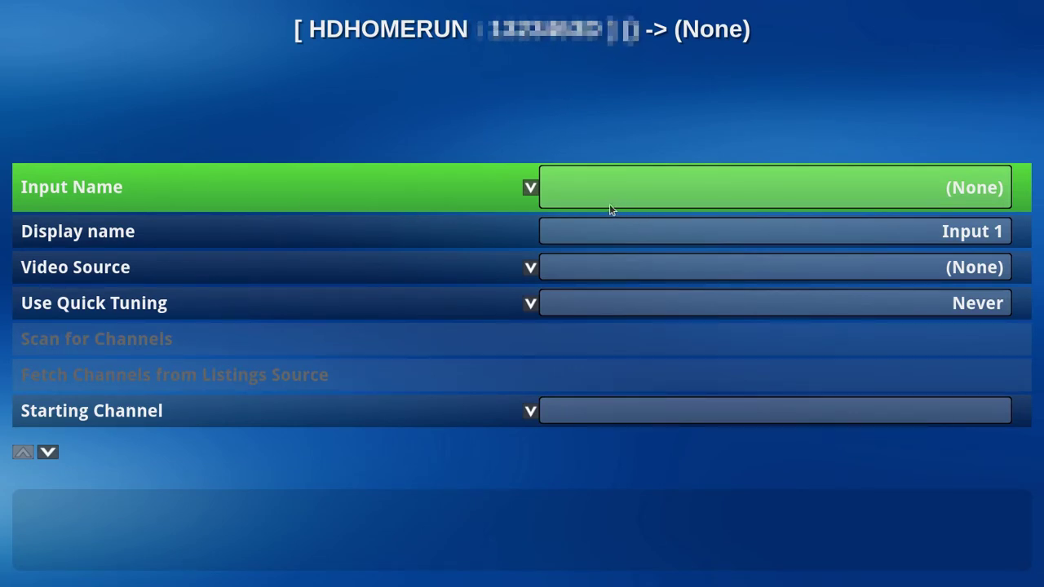
click(530, 188)
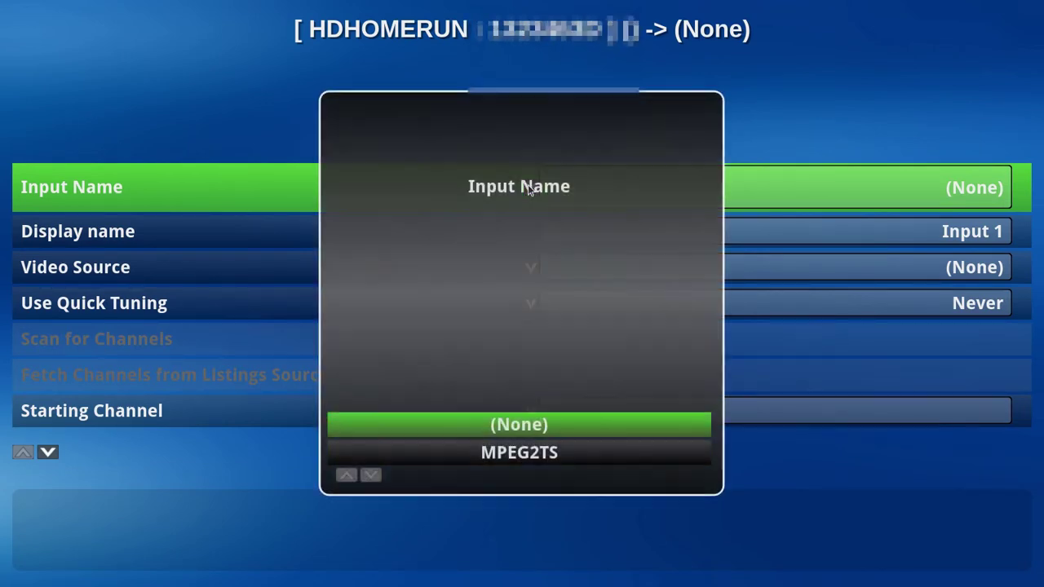
click(531, 452)
Step: Change the input's display name to Prime1
key(Down)
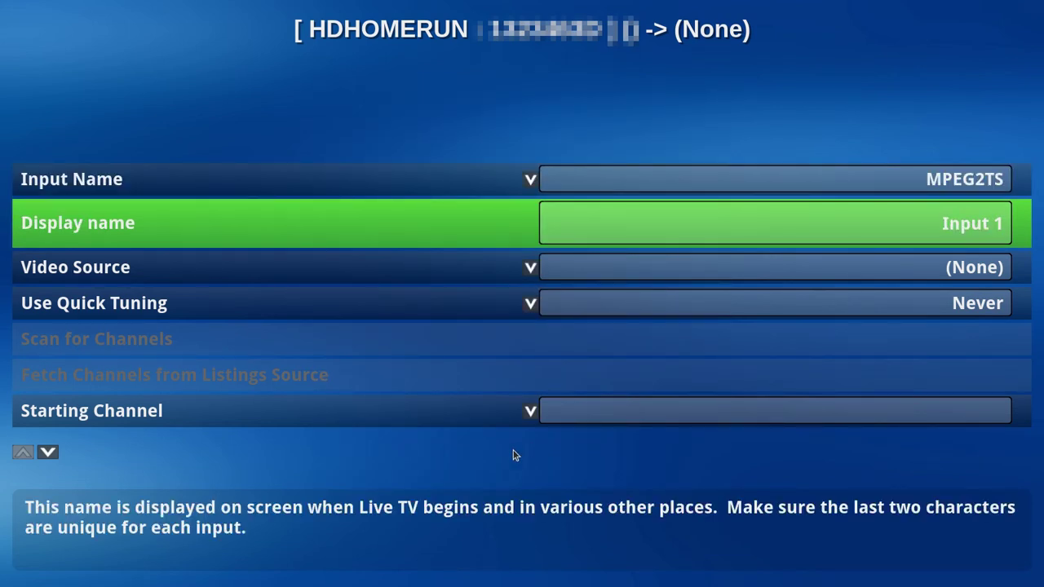
key(Return)
key(BackSpace)
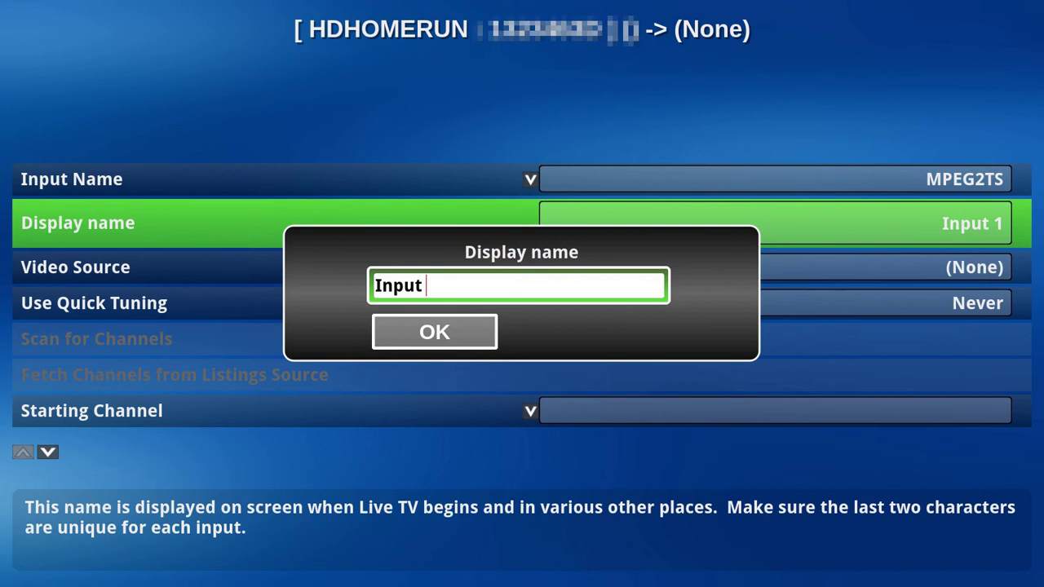
key(BackSpace)
key(BackSpace)
key(BackSpace)
key(BackSpace)
key(BackSpace)
key(BackSpace)
text(Prime)
key(BackSpace)
text(me1)
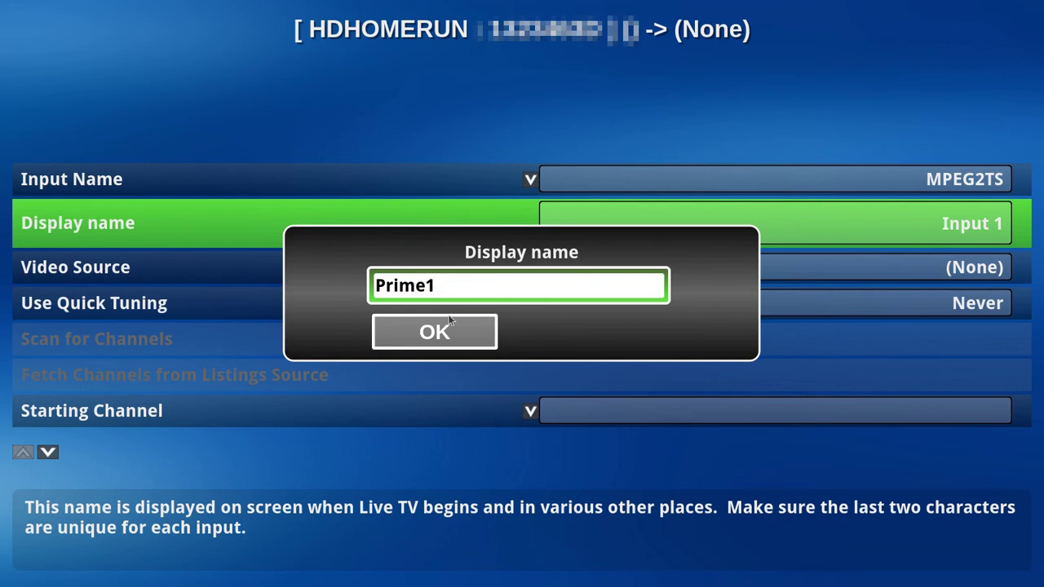
click(432, 332)
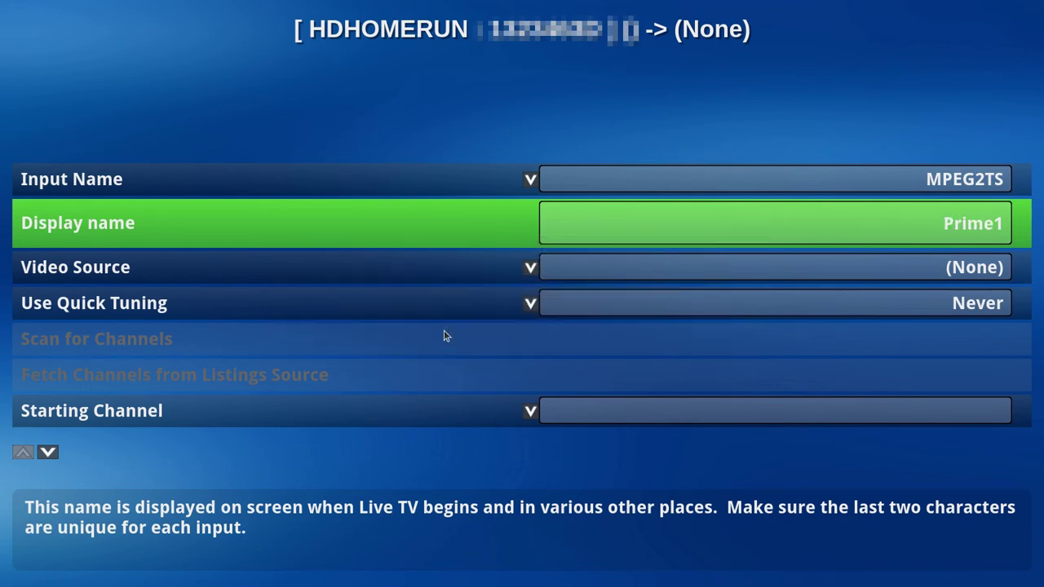
Step: Assign SD as the input's video source
click(628, 283)
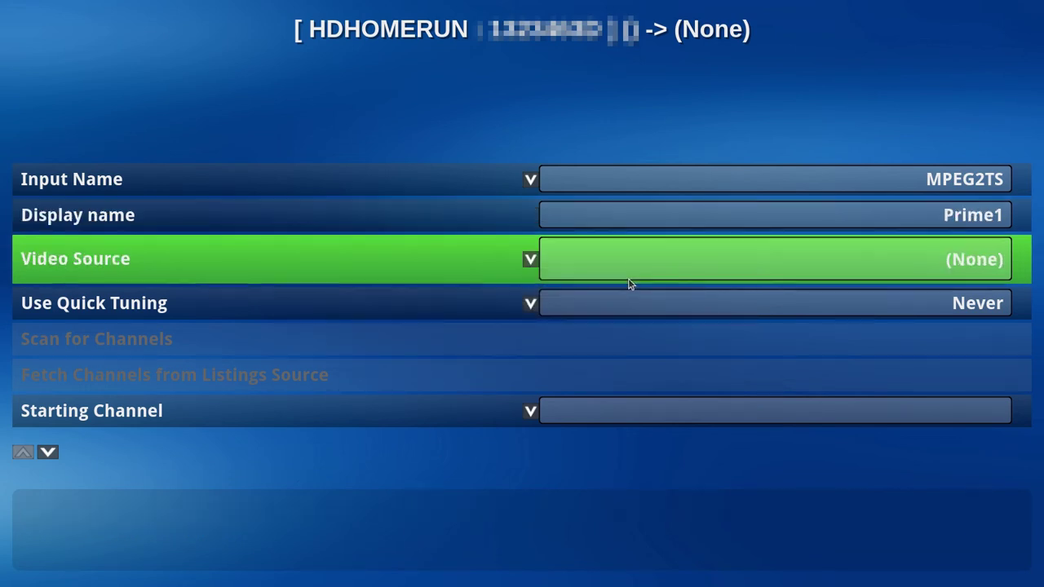
click(530, 263)
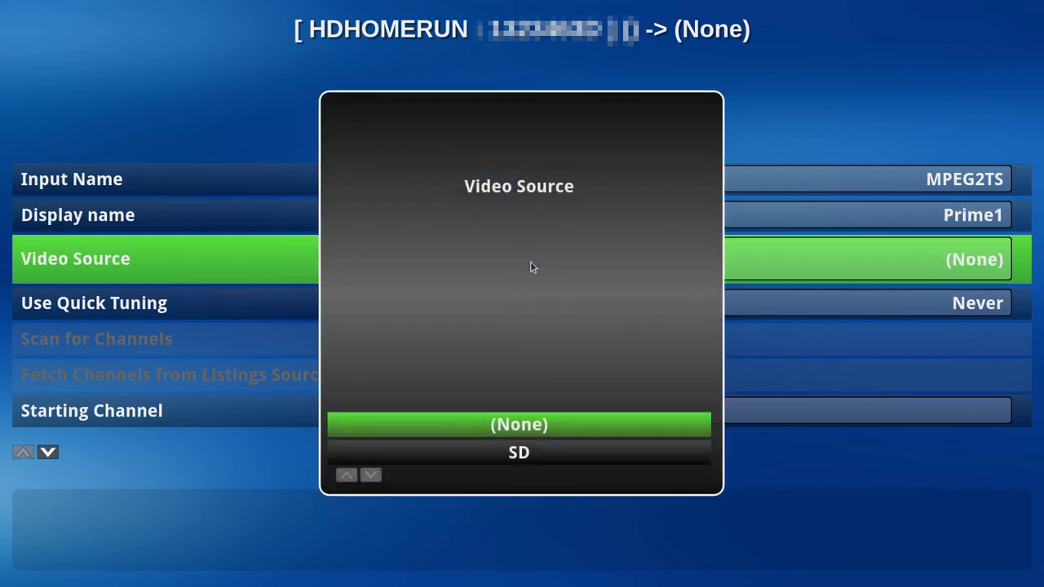
click(529, 455)
click(529, 455)
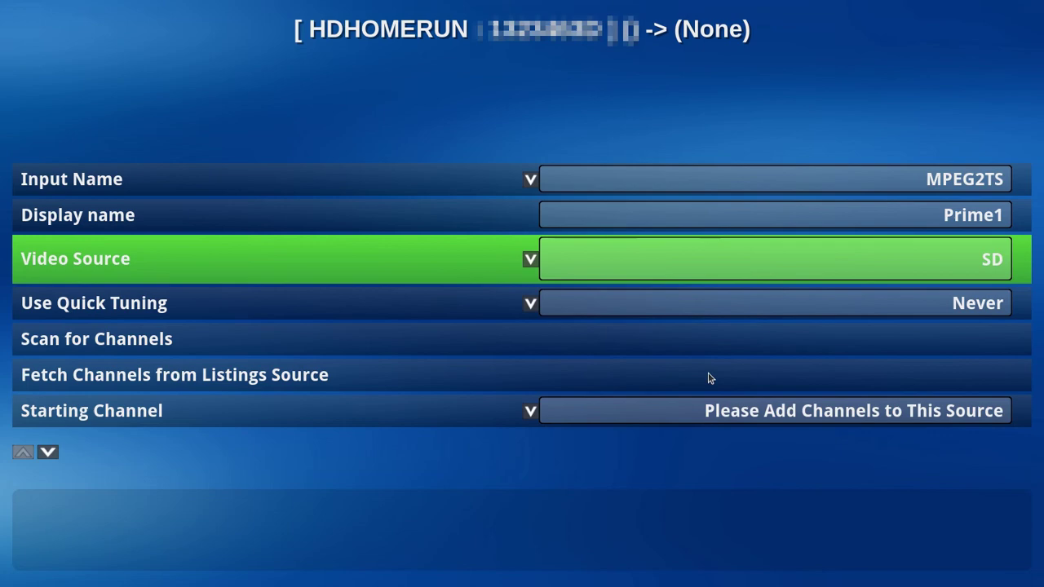
key(Escape)
Step: Save the first input, then set input 2's input name to MPEG2TS
key(Return)
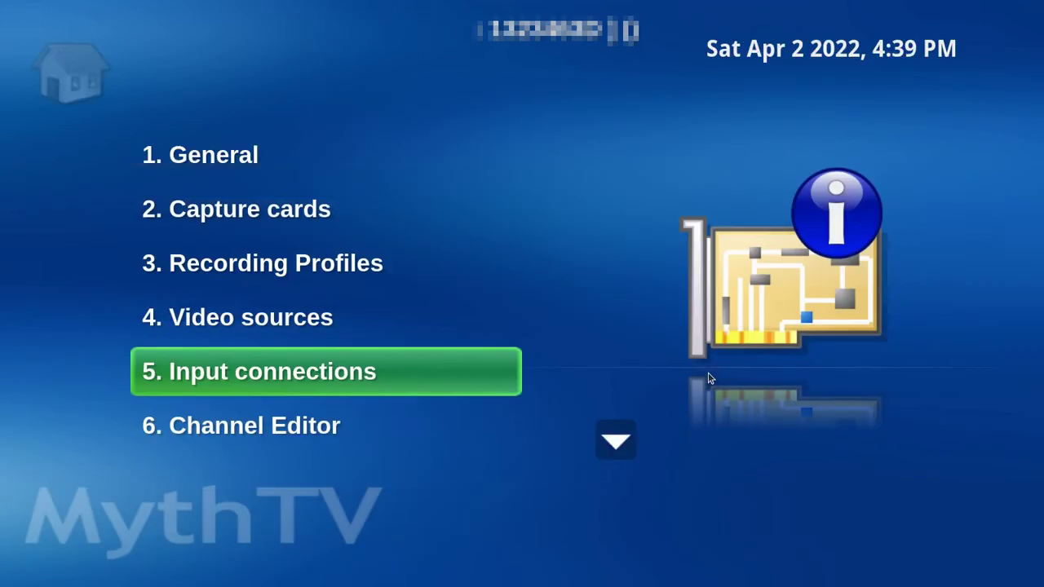
key(Return)
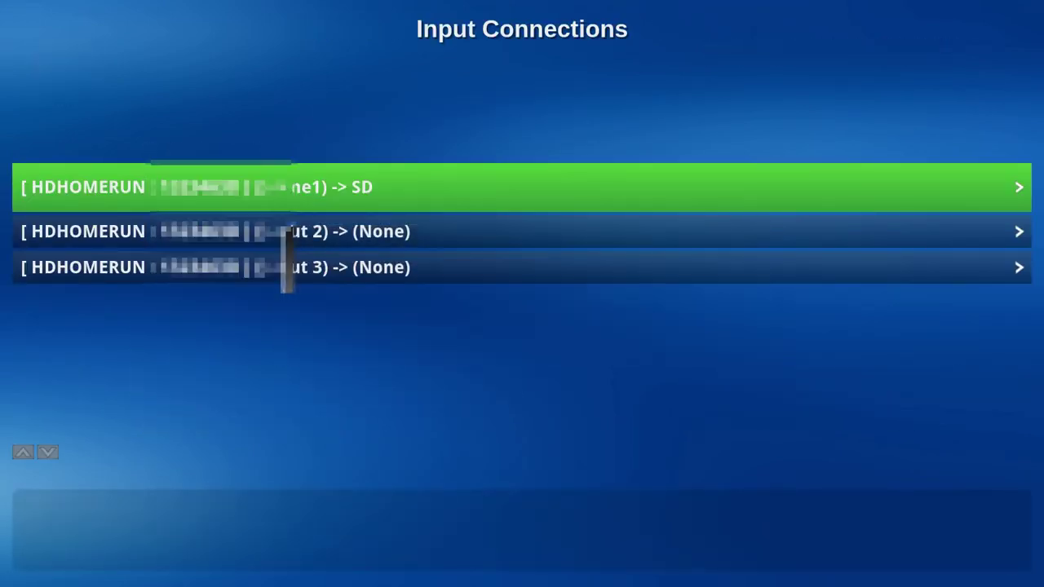
click(285, 231)
click(528, 189)
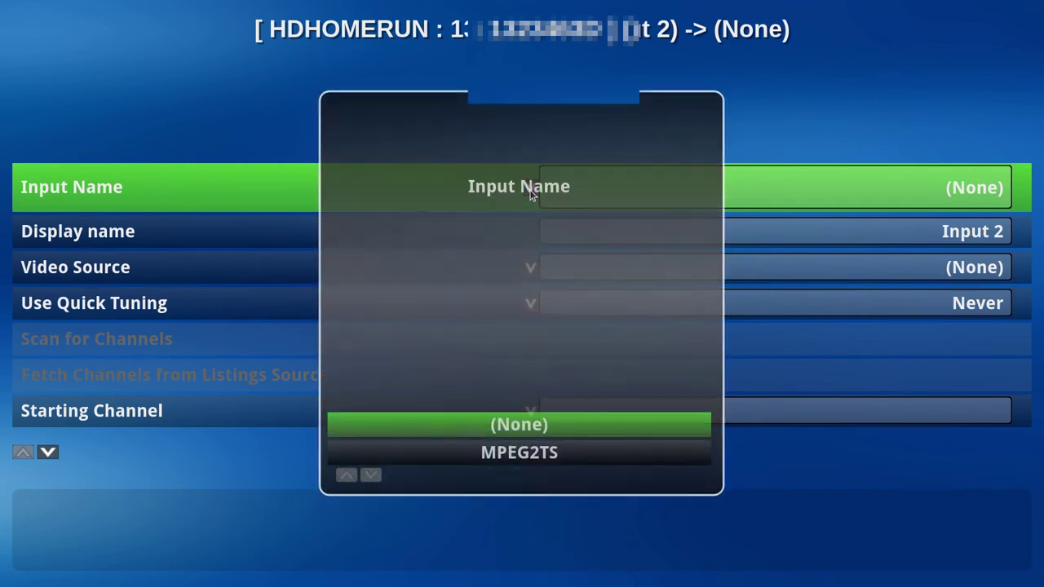
click(529, 453)
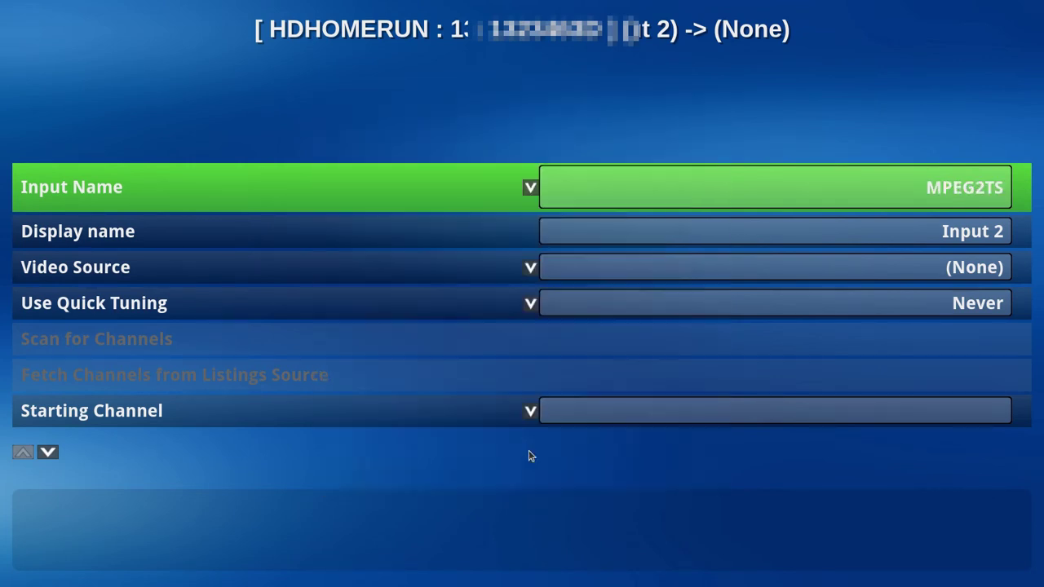
Step: Name input 2 'Prime2', link it to video source SD, and save it
key(Down)
key(Return)
text(Prime)
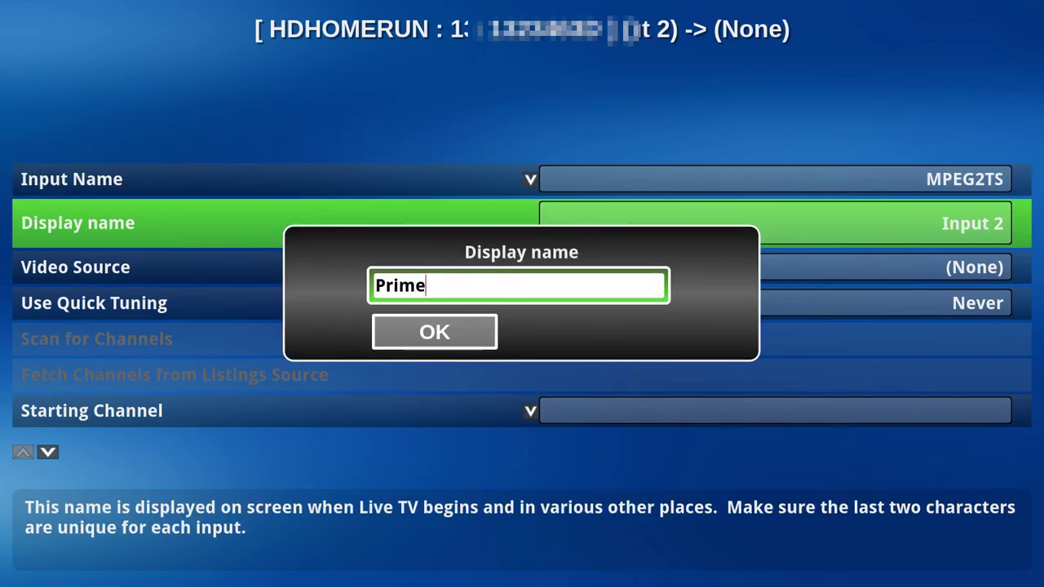
text(2)
click(386, 329)
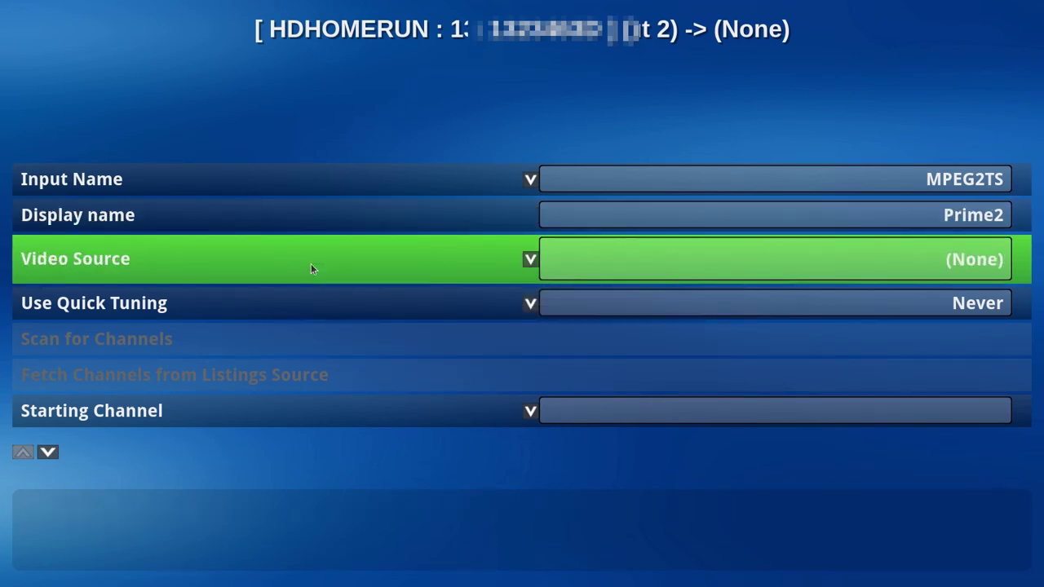
click(310, 266)
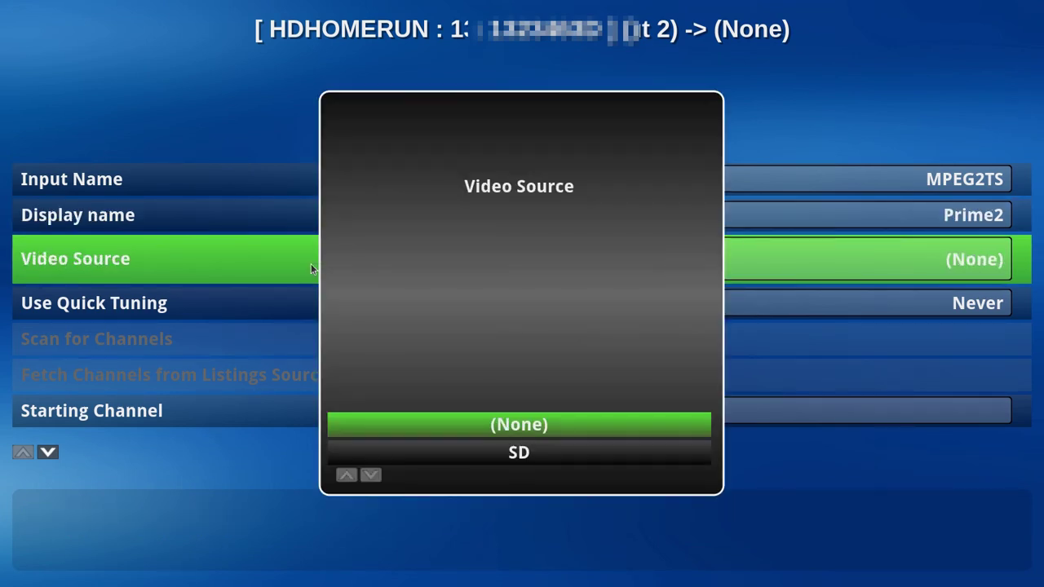
click(539, 450)
key(Escape)
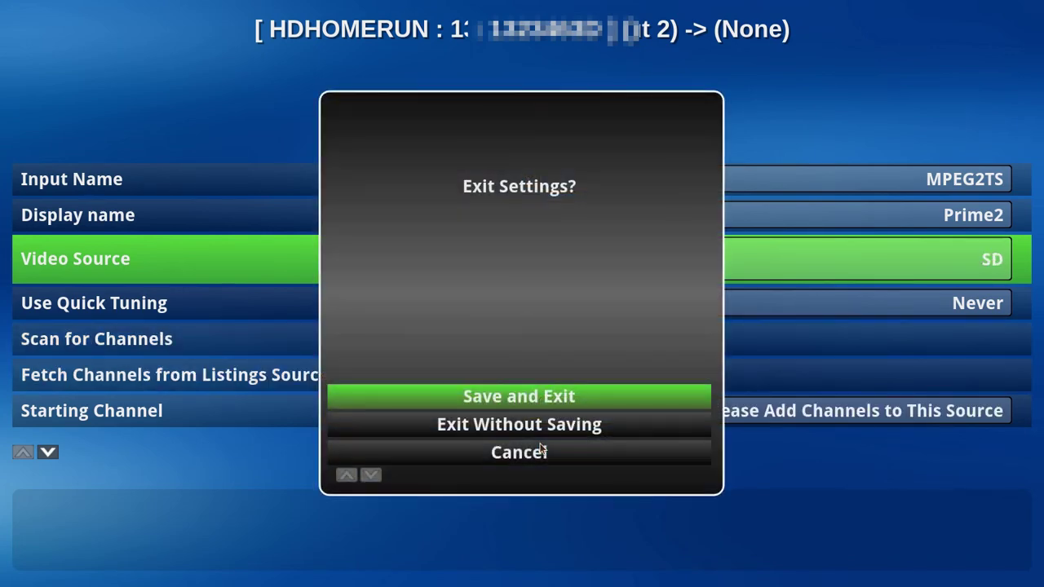
key(Return)
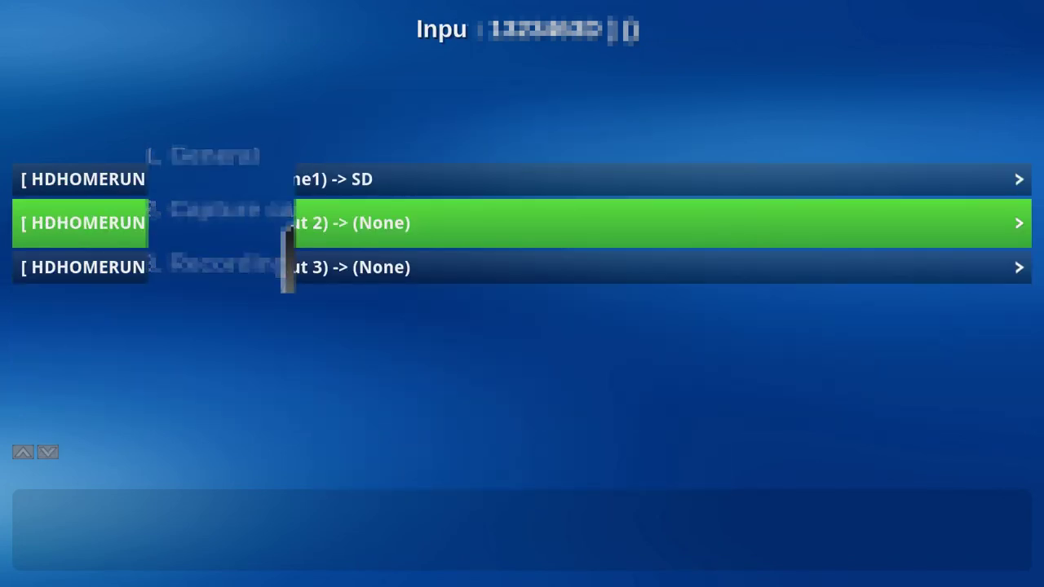
Step: Open input 3 (Prime3 on SD) and save its settings
key(Down)
key(Return)
key(Down)
key(Down)
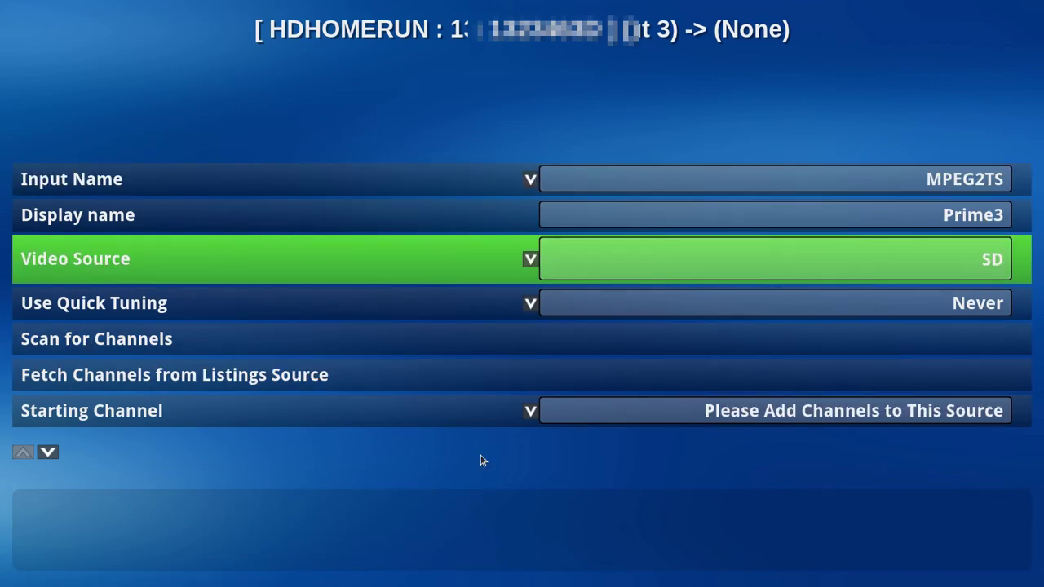
key(Escape)
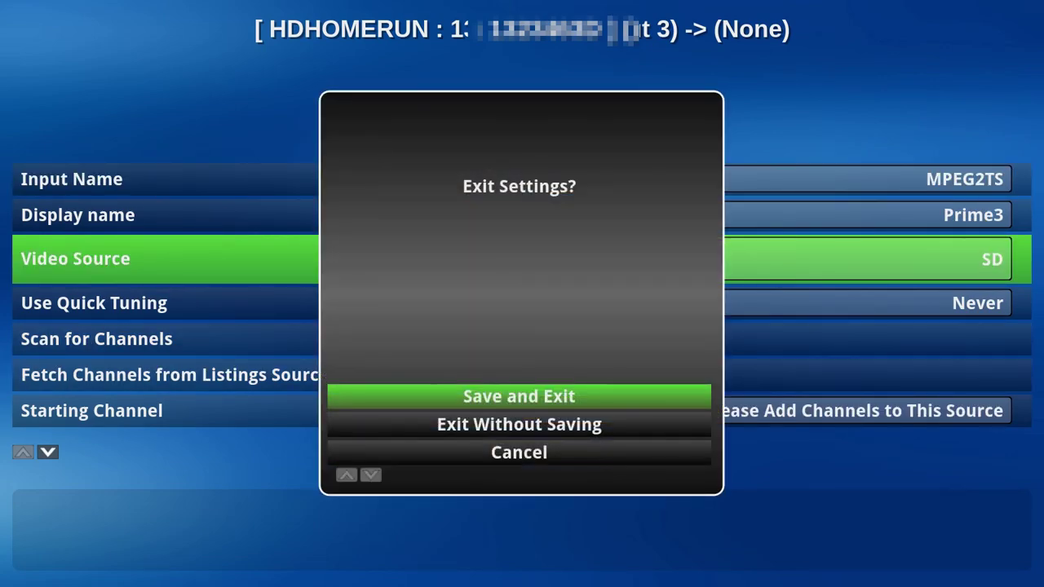
key(Return)
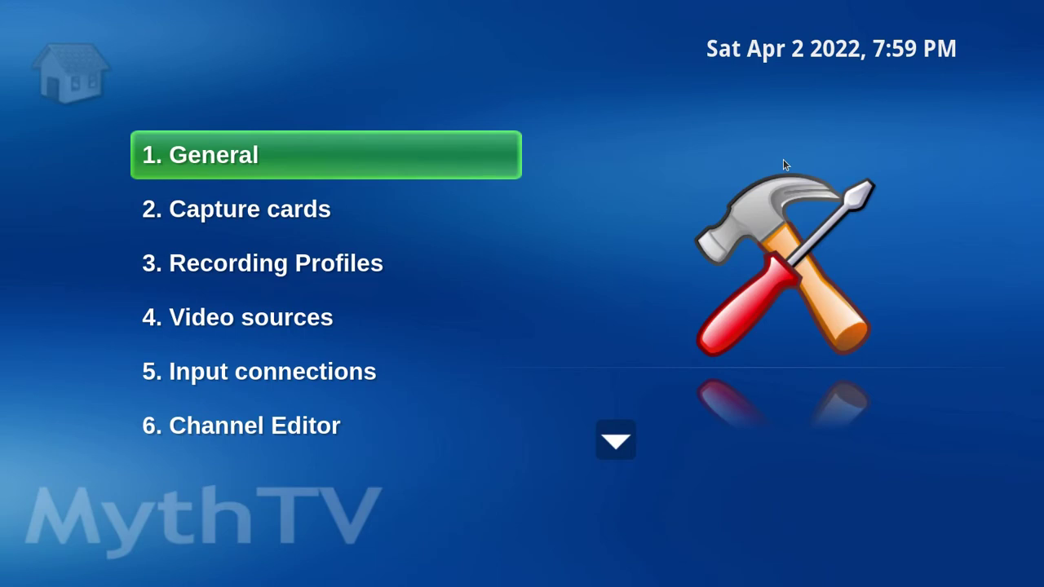
Step: Open the Default storage group under Storage Directories and start adding a new directory
key(Down)
key(Down)
key(Down)
key(Down)
key(Down)
key(Down)
key(Down)
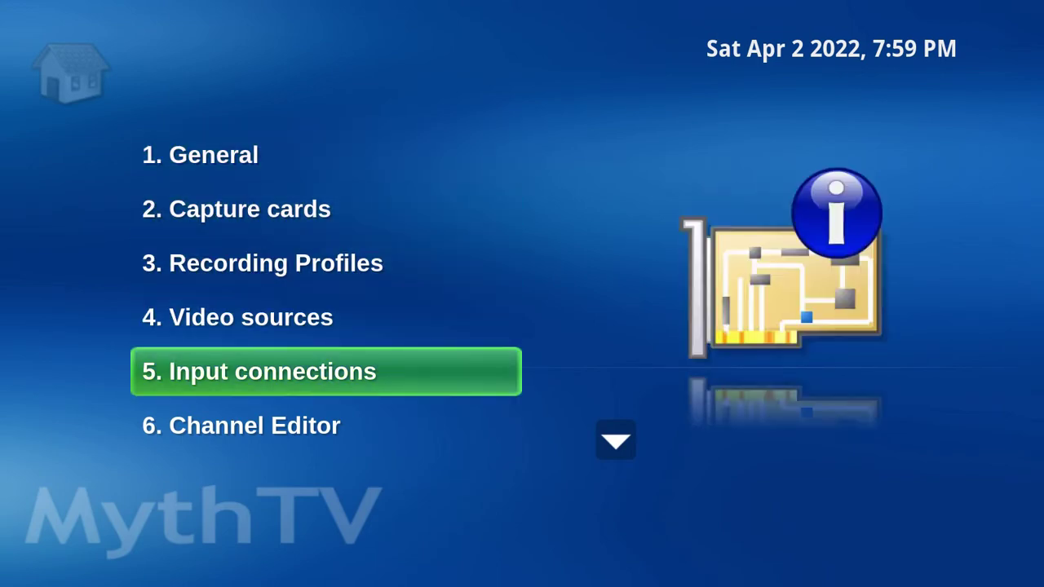
key(Up)
key(Return)
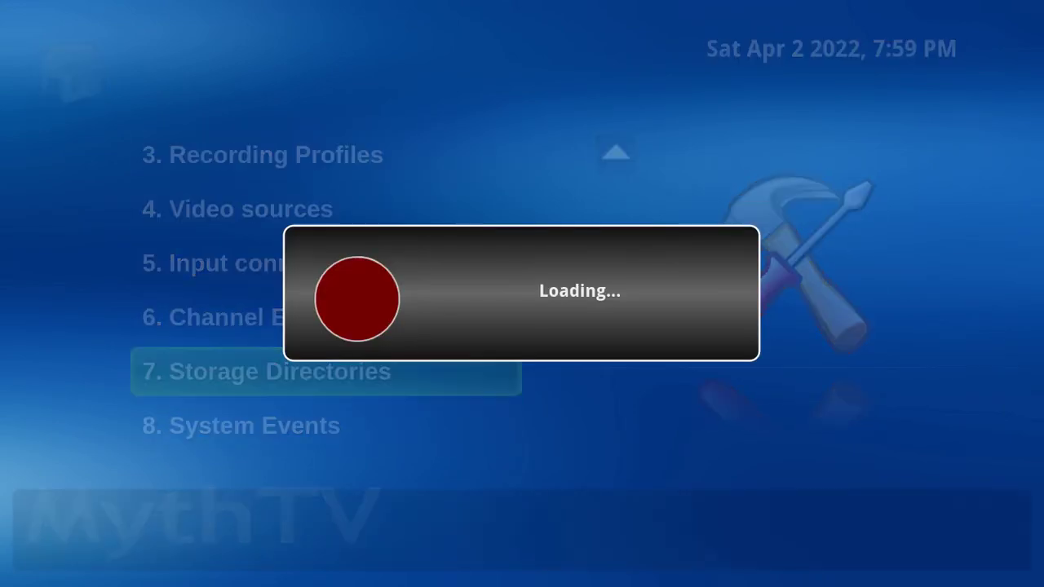
key(Return)
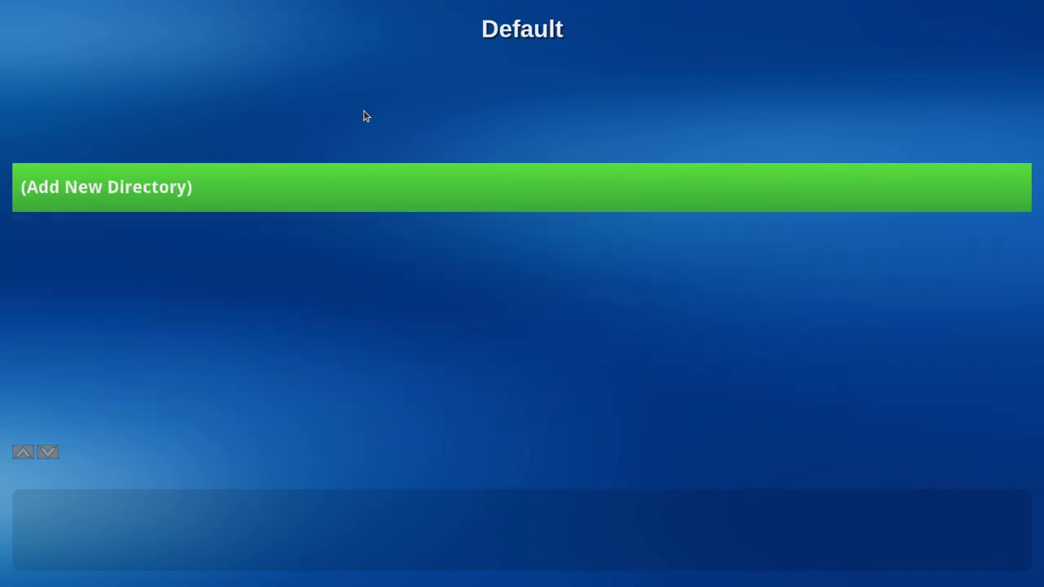
key(Return)
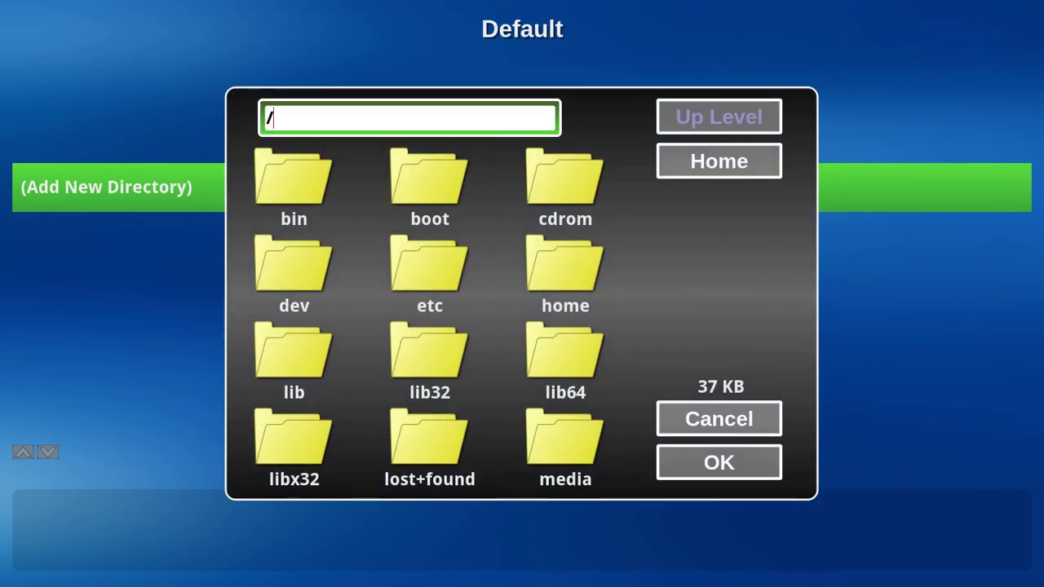
Step: Browse to /var/lib/mythtv/recordings, accept it, and return to the Storage Groups list
key(Down)
key(Up)
key(Return)
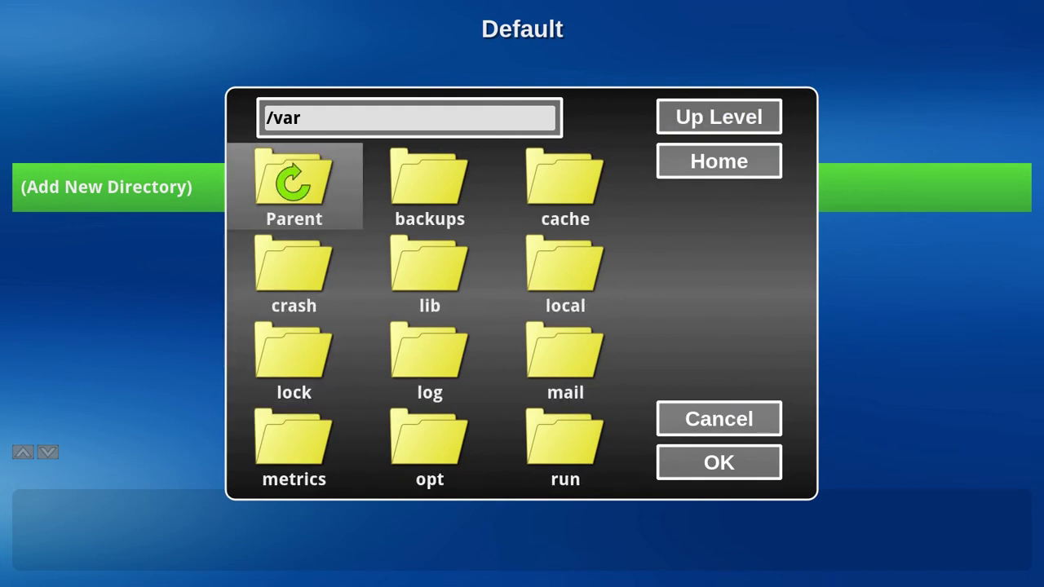
key(Right)
key(Down)
key(Return)
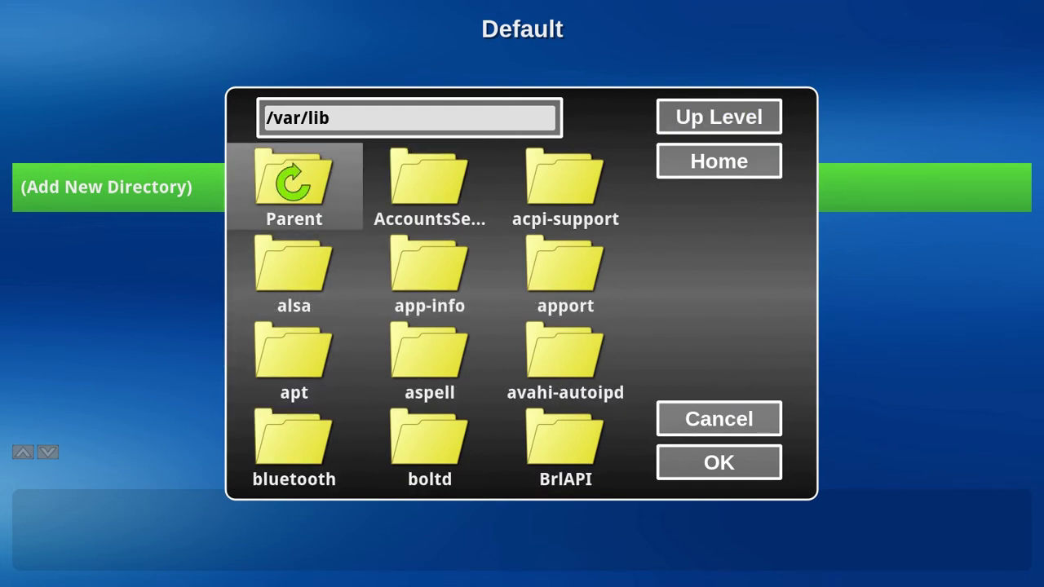
key(Down)
key(Down)
key(Down)
key(Down)
key(Down)
key(Down)
key(Down)
key(Down)
key(Down)
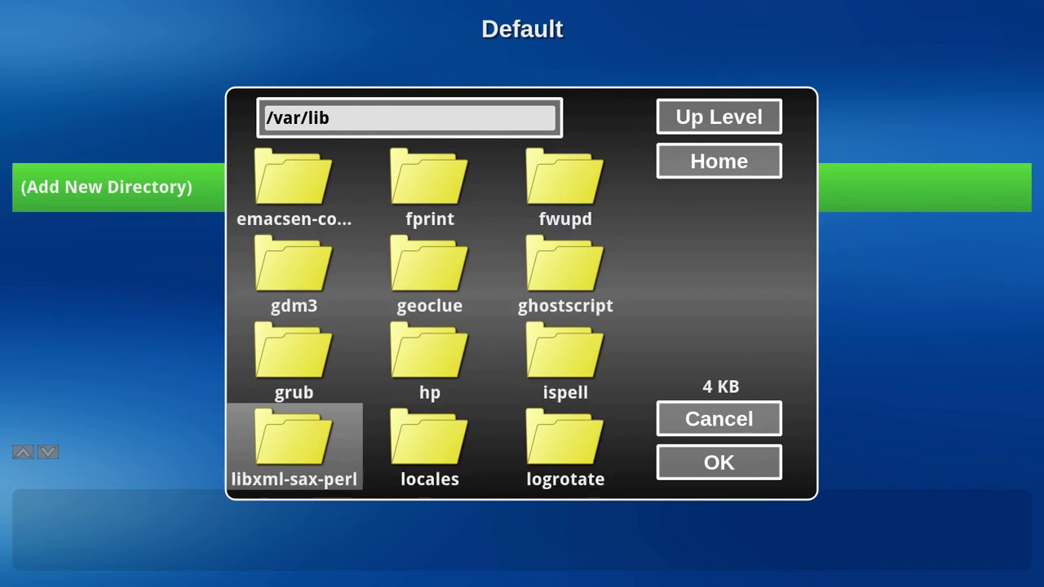
key(Down)
key(Down)
key(Return)
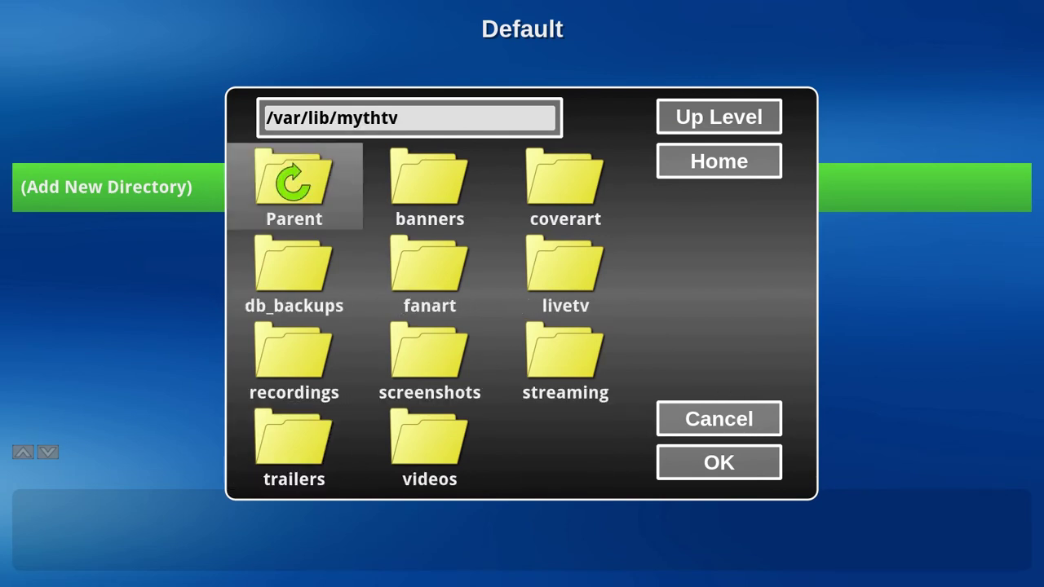
key(Down)
key(Down)
key(Return)
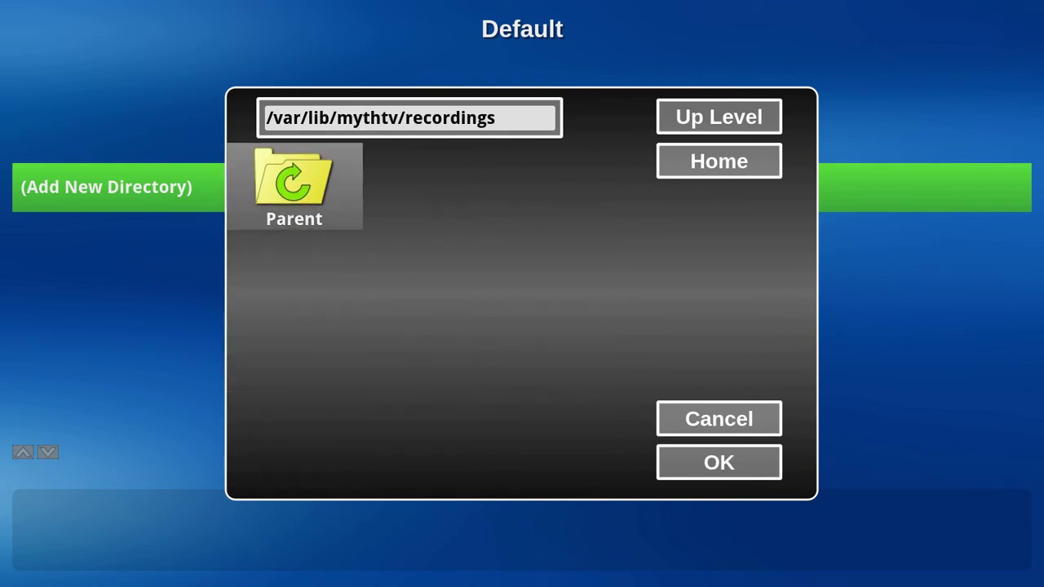
click(711, 468)
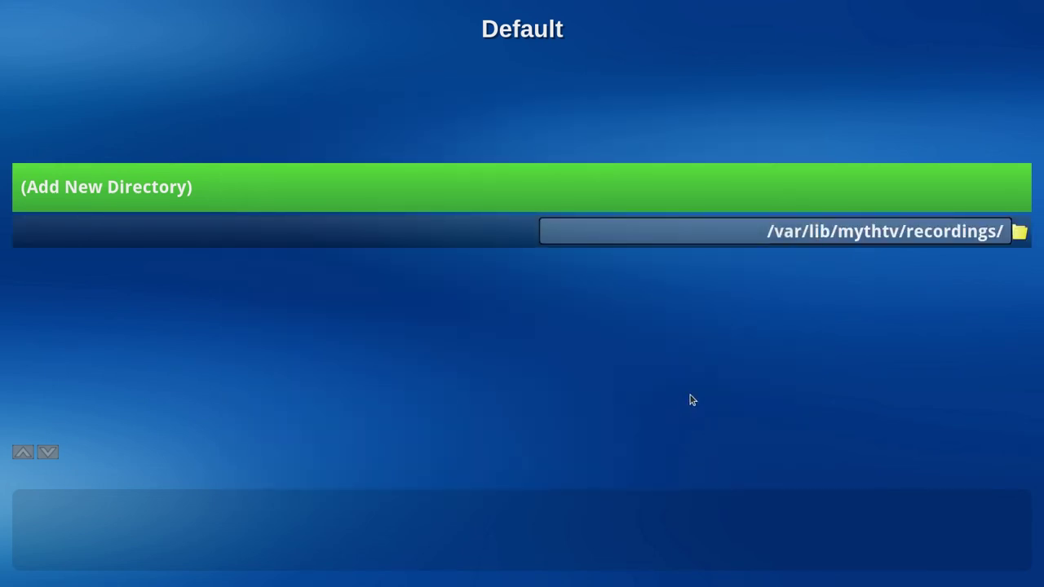
key(Escape)
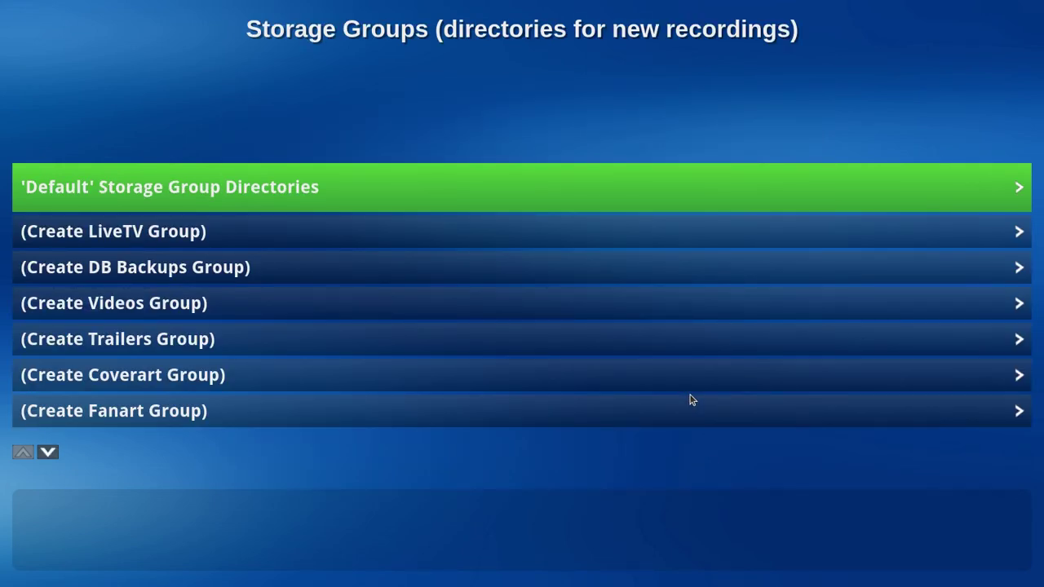
Step: Create the LiveTV storage group and start adding a directory to it
key(Down)
key(Return)
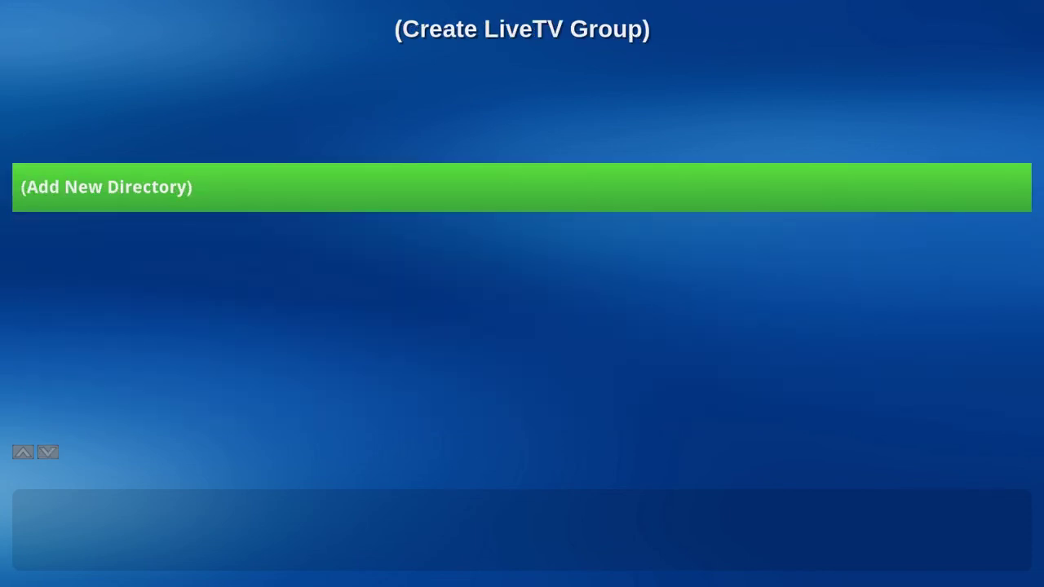
key(Return)
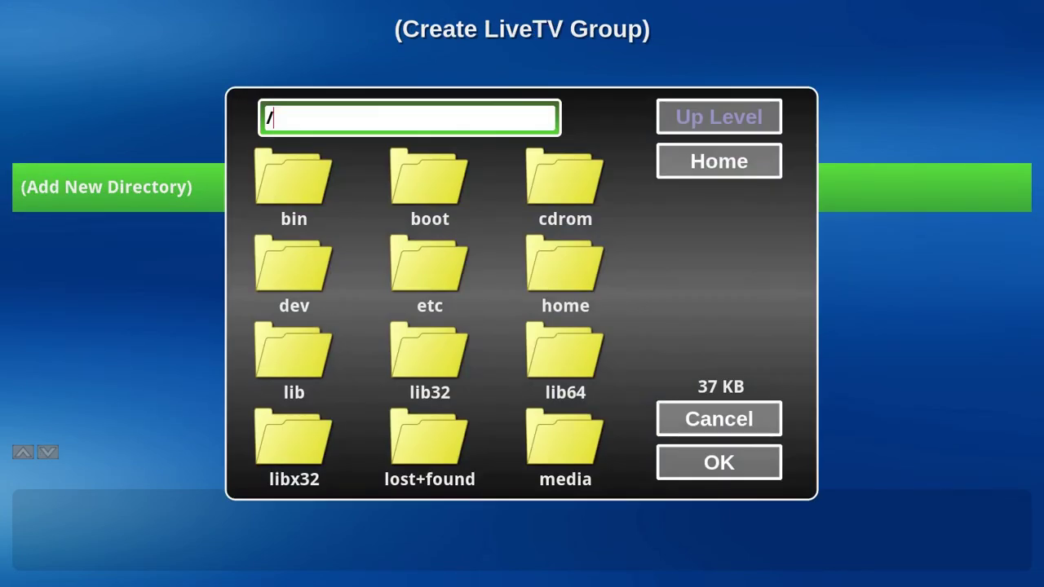
Step: Browse to /var/lib/mythtv/livetv and confirm it as the LiveTV group directory
key(Down)
key(Down)
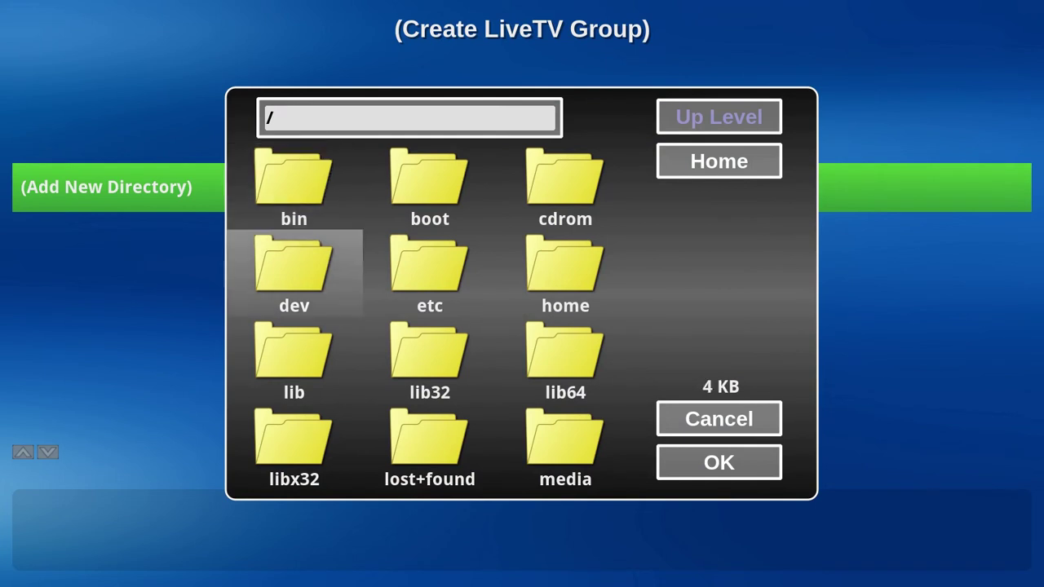
key(Down)
key(Down)
key(Down)
key(Down)
key(Down)
key(Down)
key(Down)
key(Return)
key(Down)
key(Right)
key(Return)
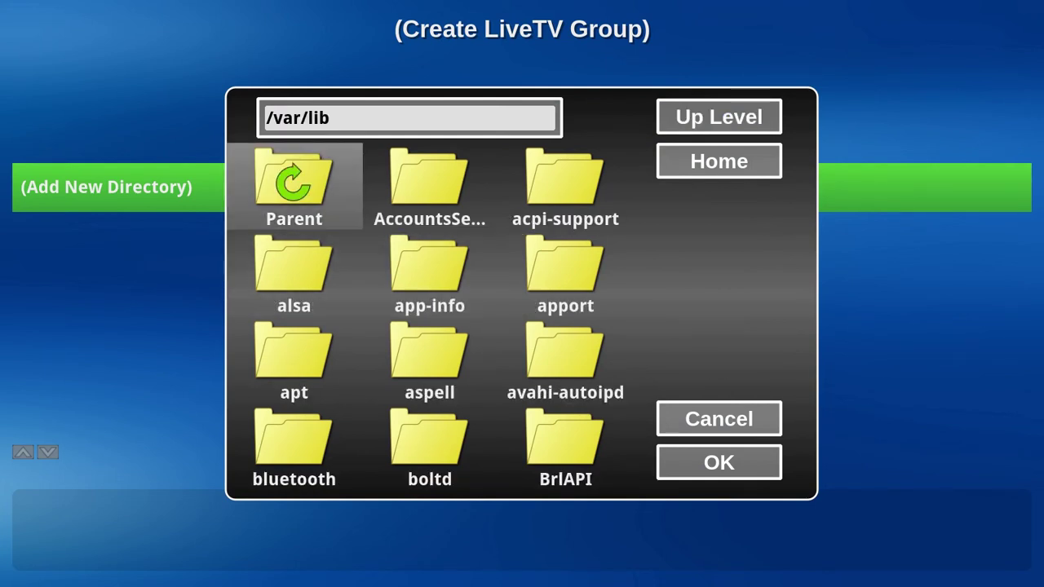
key(Down)
key(Down)
key(Down)
key(Down)
key(Down)
key(Down)
key(Down)
key(Down)
key(Down)
key(Down)
key(Down)
key(Down)
key(Down)
key(Down)
key(Down)
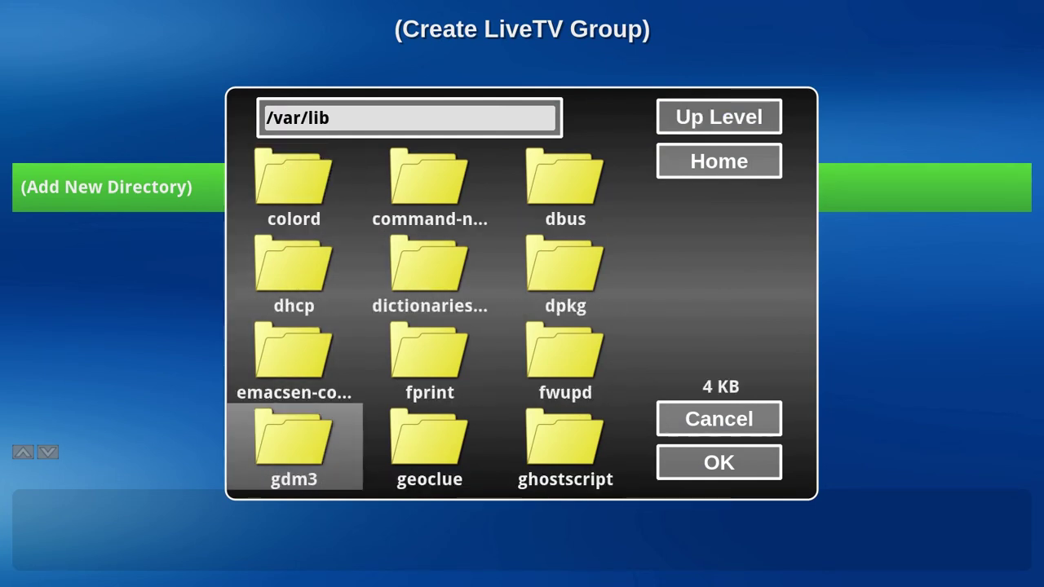
key(Return)
key(Down)
key(Right)
key(Right)
key(Return)
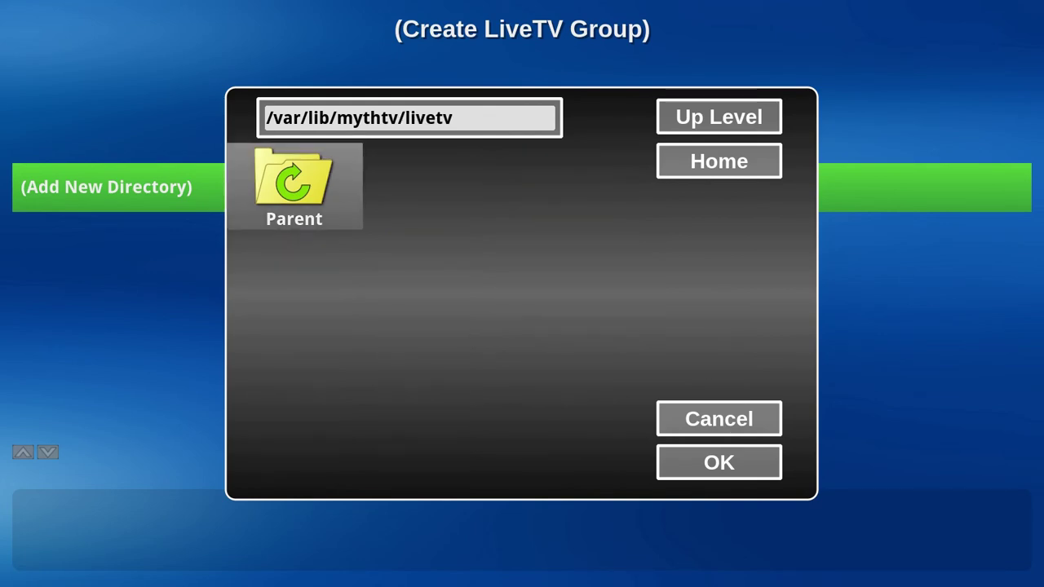
click(729, 471)
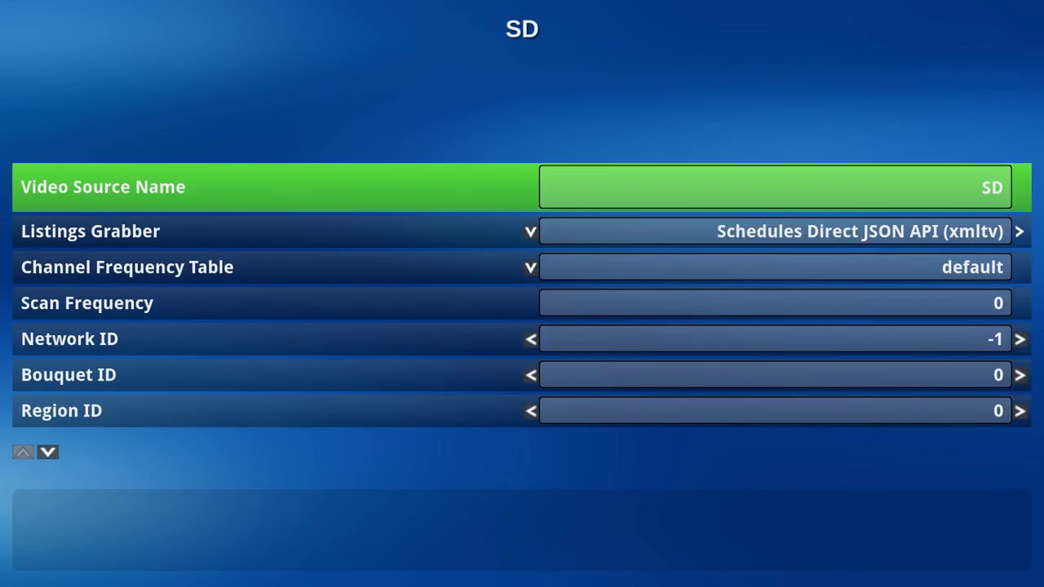
Step: Run the SD source's Listings Grabber configure and accept the default cache file location
key(Down)
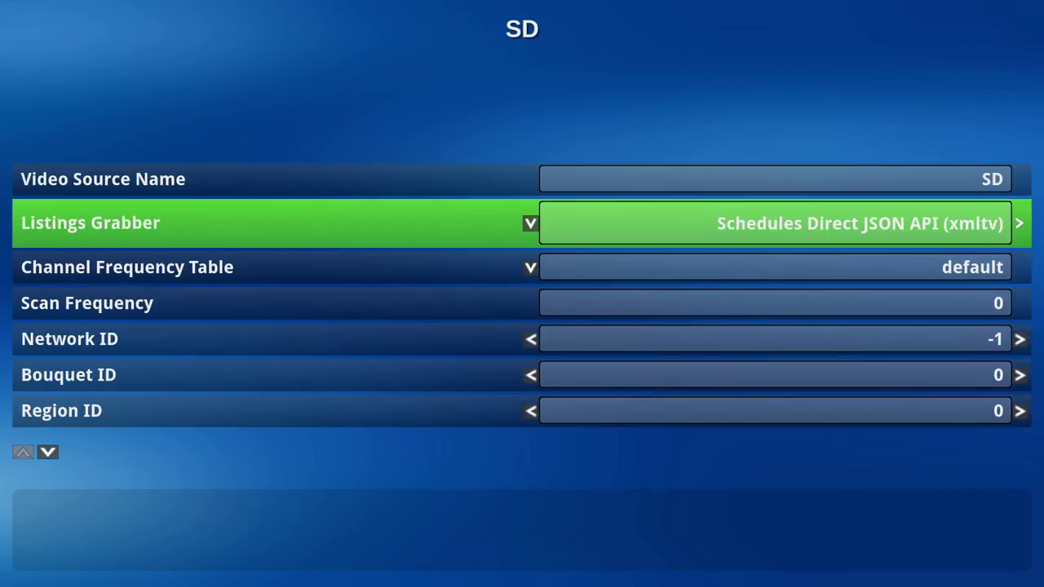
key(Right)
key(Down)
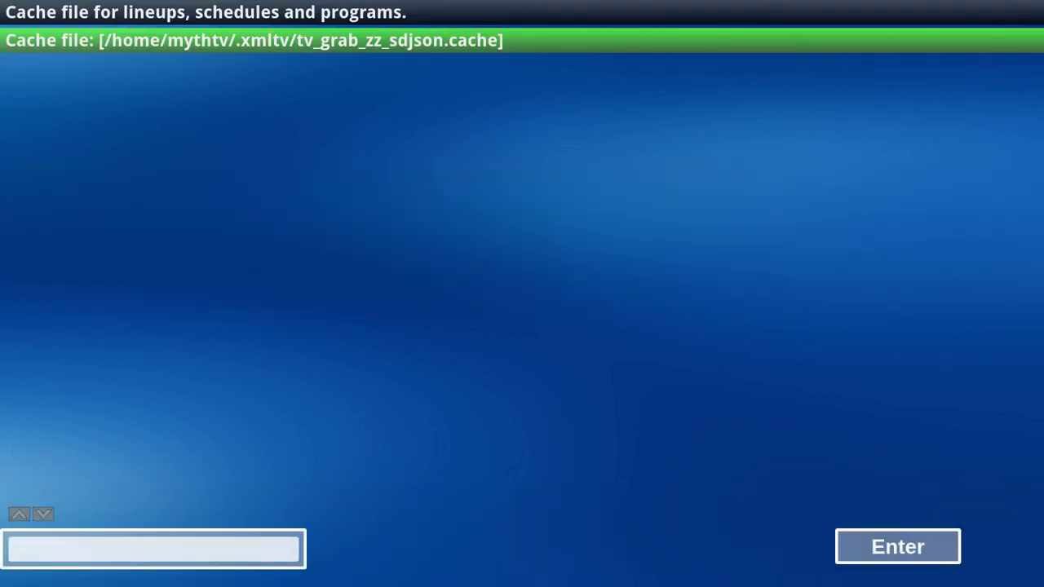
key(Down)
key(Right)
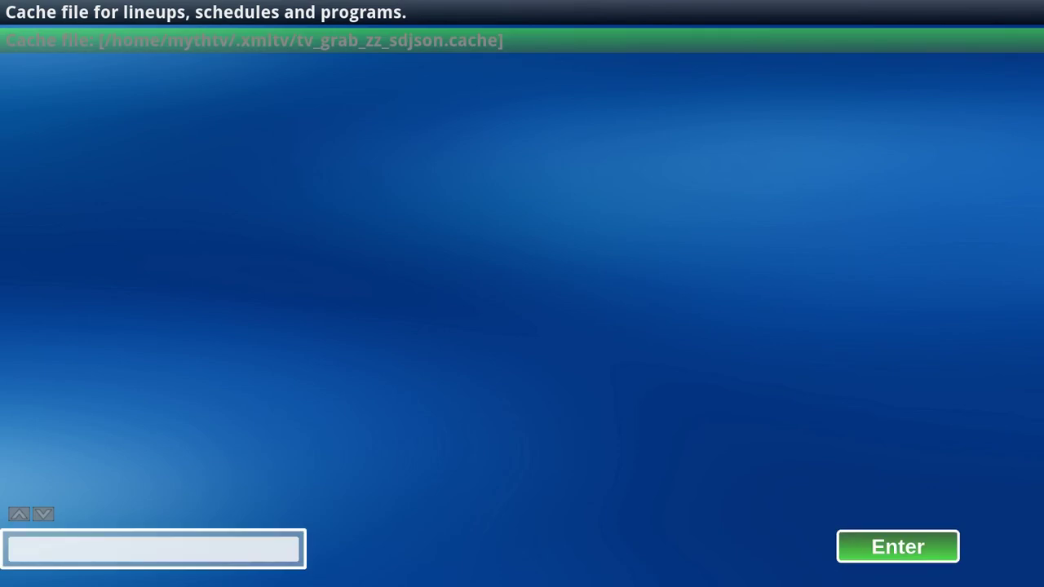
key(Return)
key(Right)
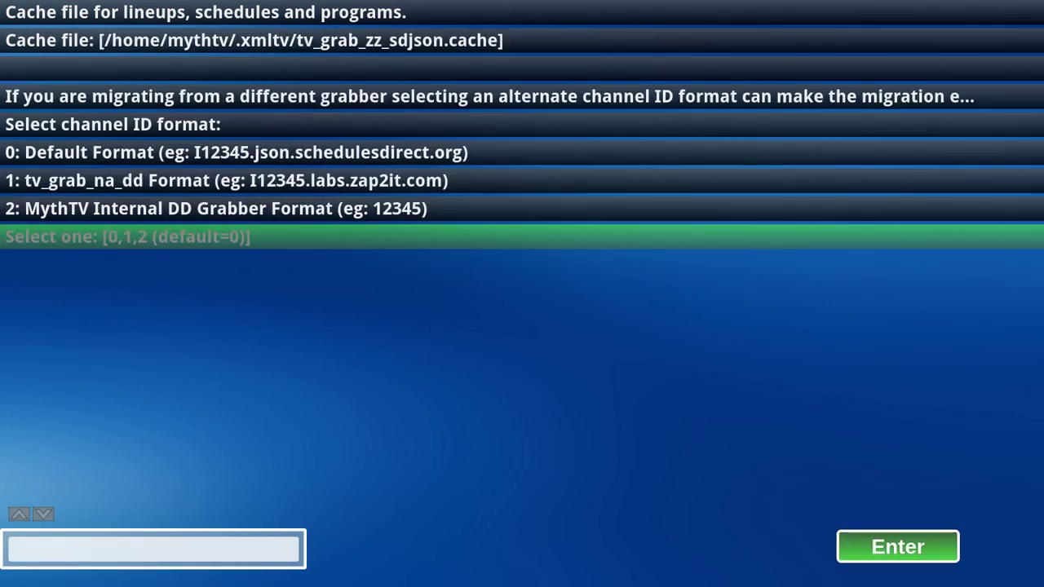
Step: Choose channel ID format 0 and the '0: Date Only' option
key(Left)
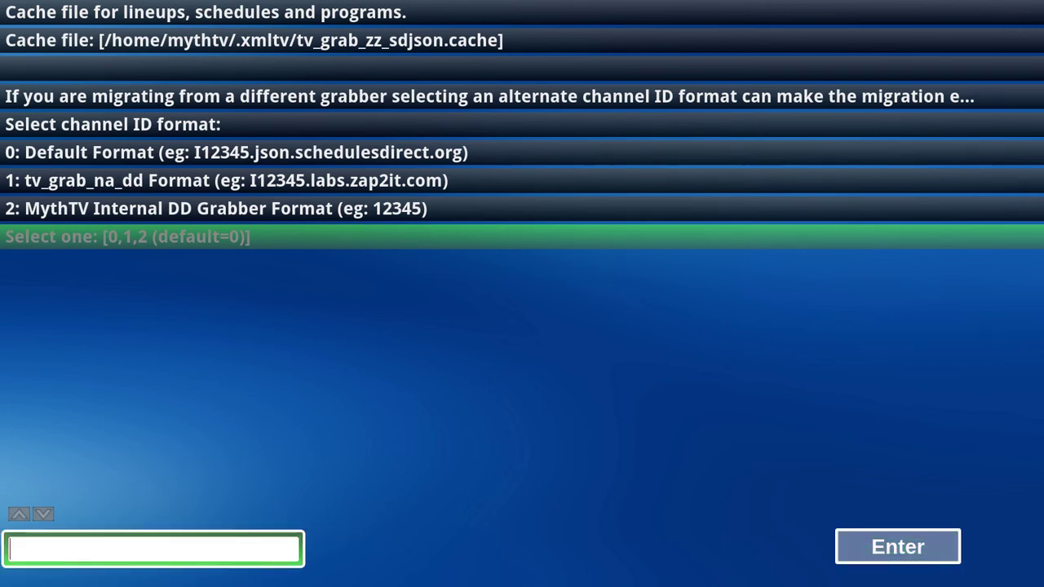
key(Up)
key(Up)
key(Up)
key(Up)
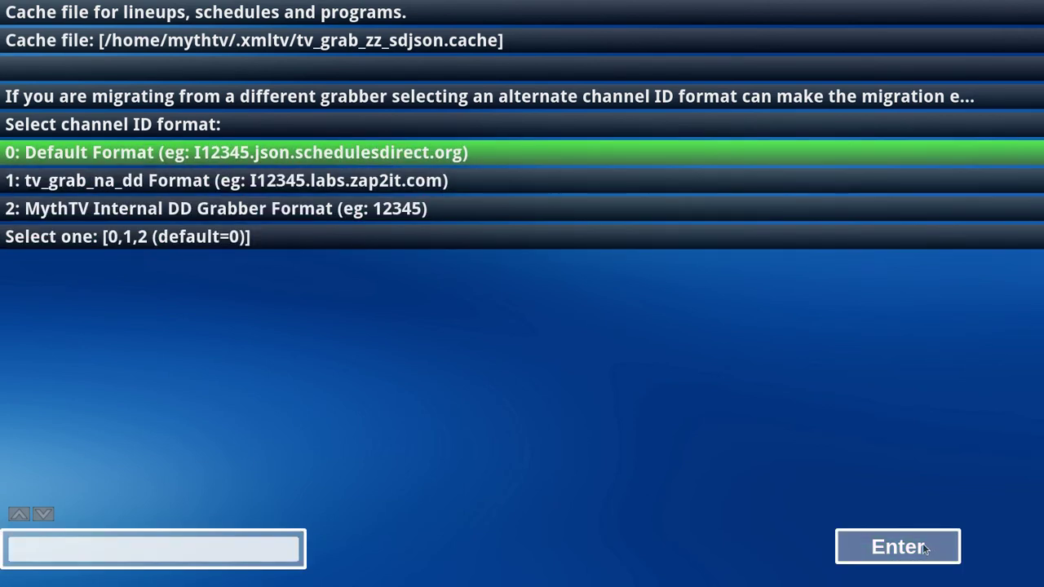
click(924, 549)
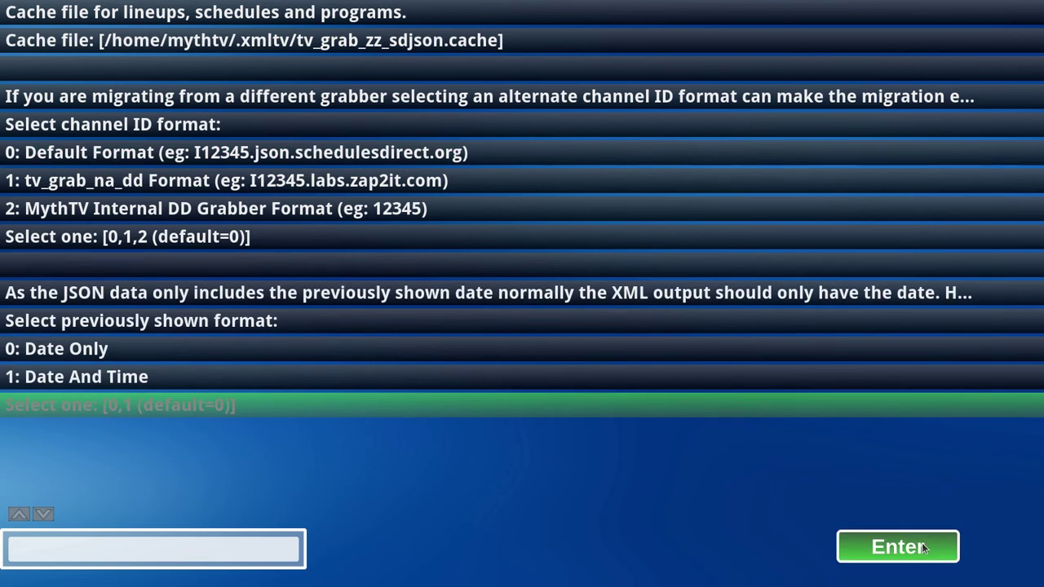
key(Left)
key(Up)
key(Up)
key(Up)
key(Up)
key(Up)
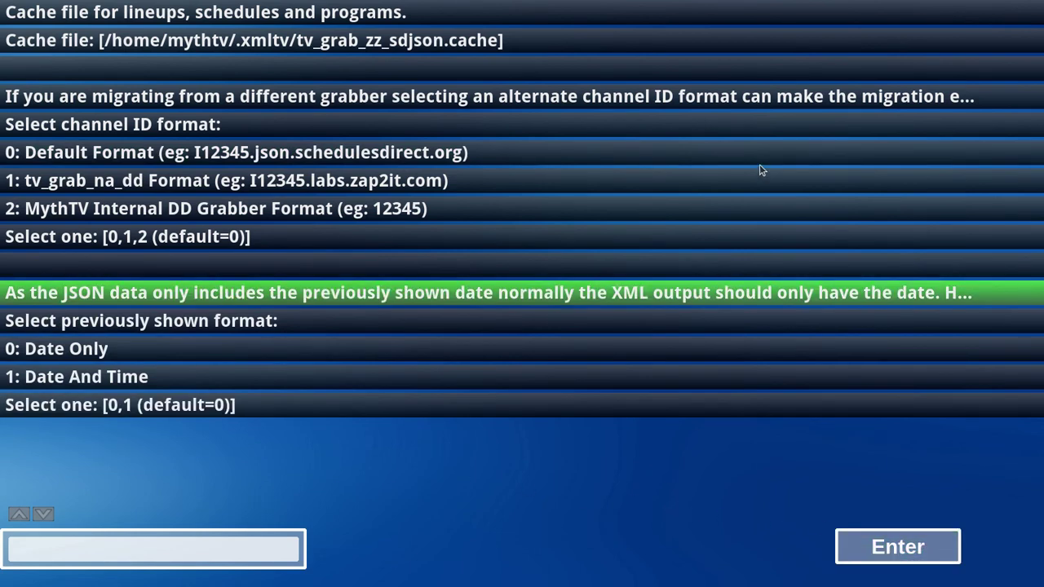
key(Down)
key(Down)
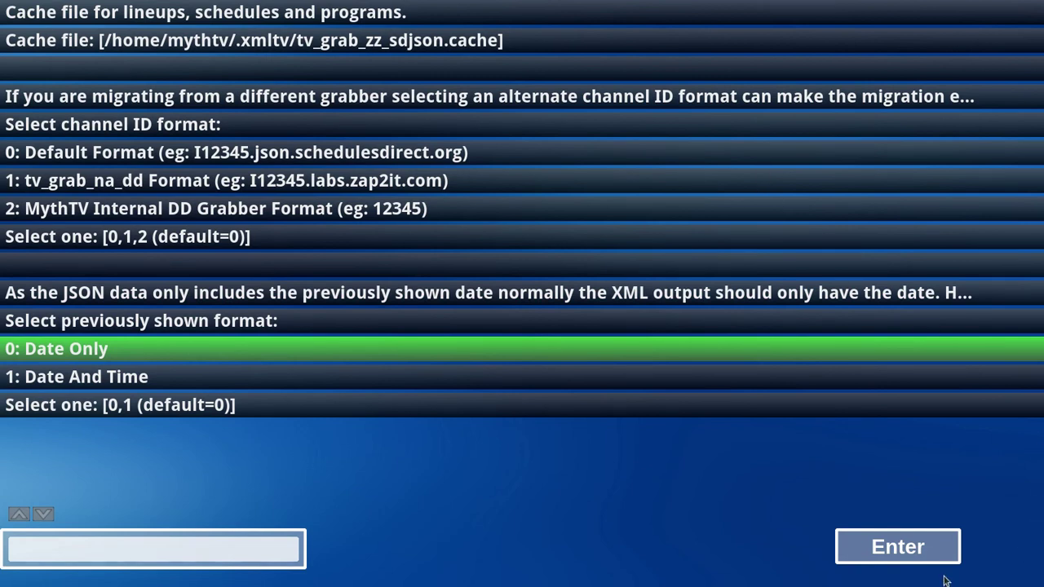
click(927, 549)
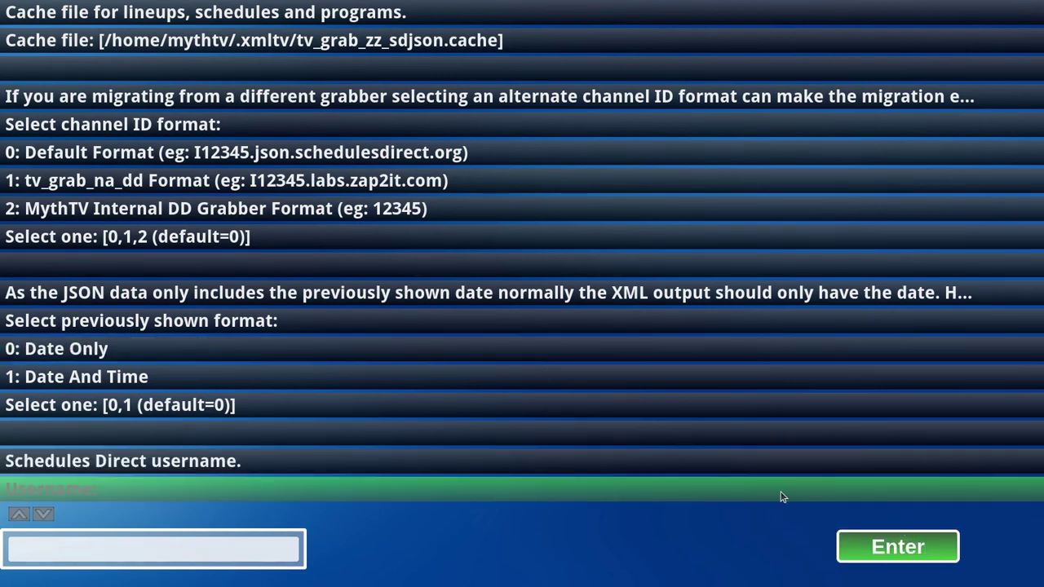
click(135, 543)
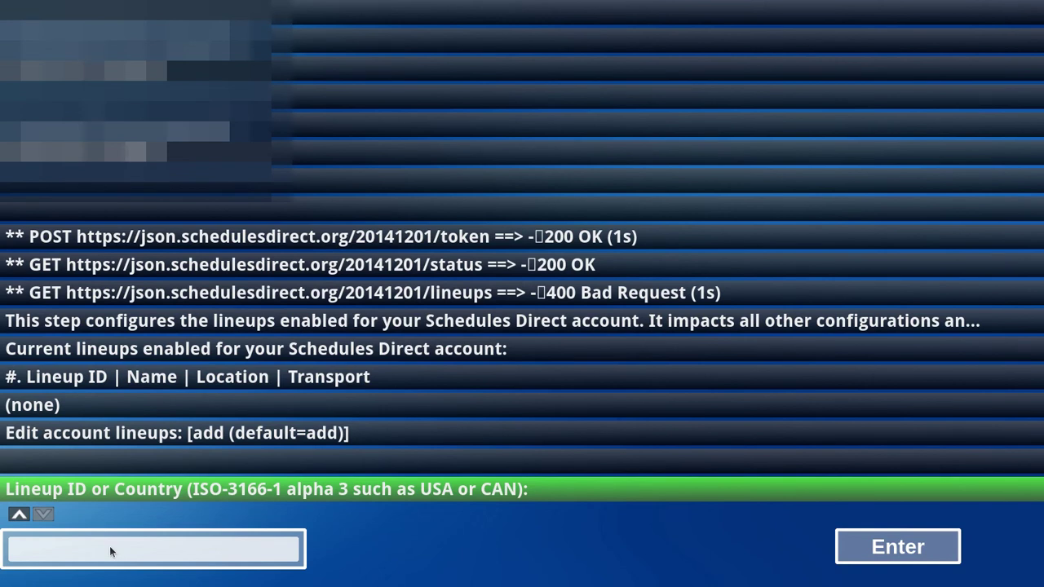
Step: Enter USA as the lineup country, answer yes to add lineup USA-FL09567-X, and finish configuration
click(110, 546)
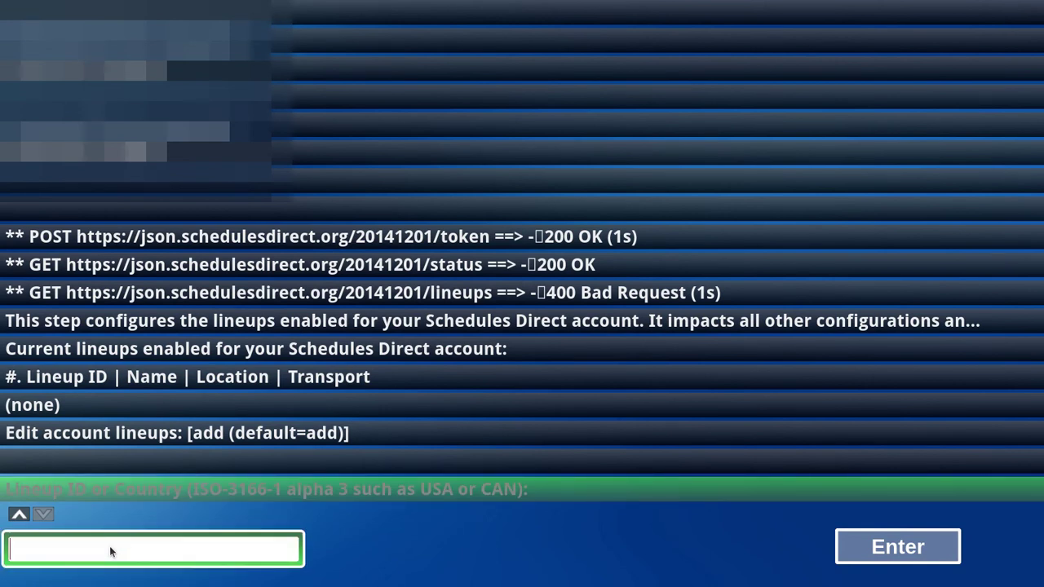
text(USA)
click(895, 552)
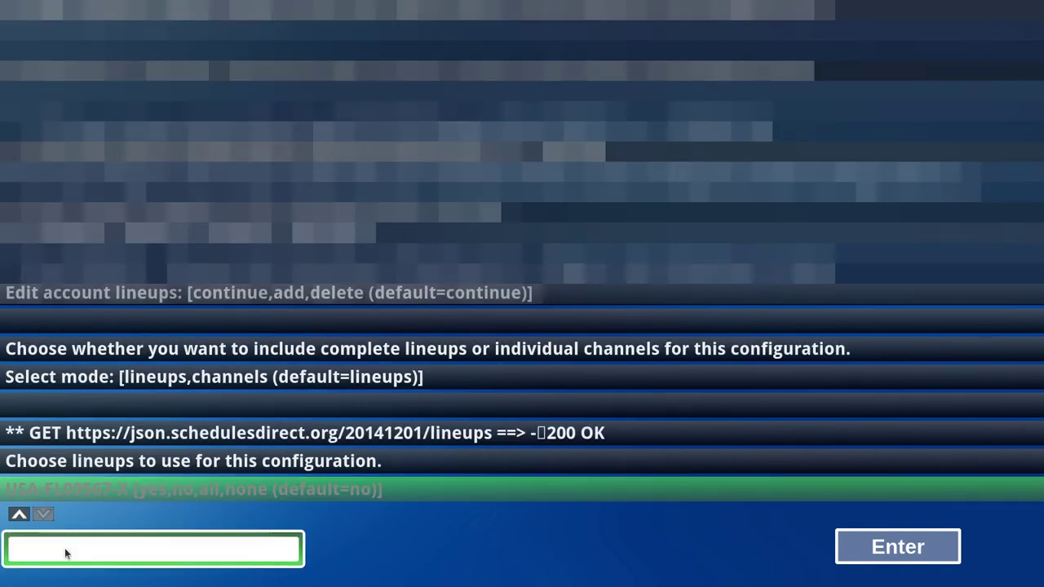
text(yes)
key(Return)
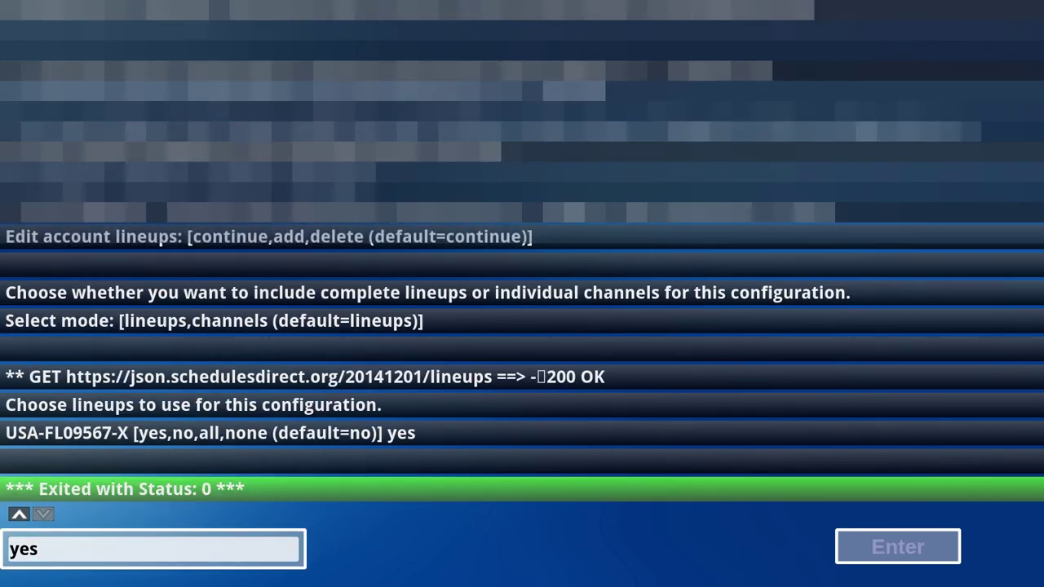
key(Escape)
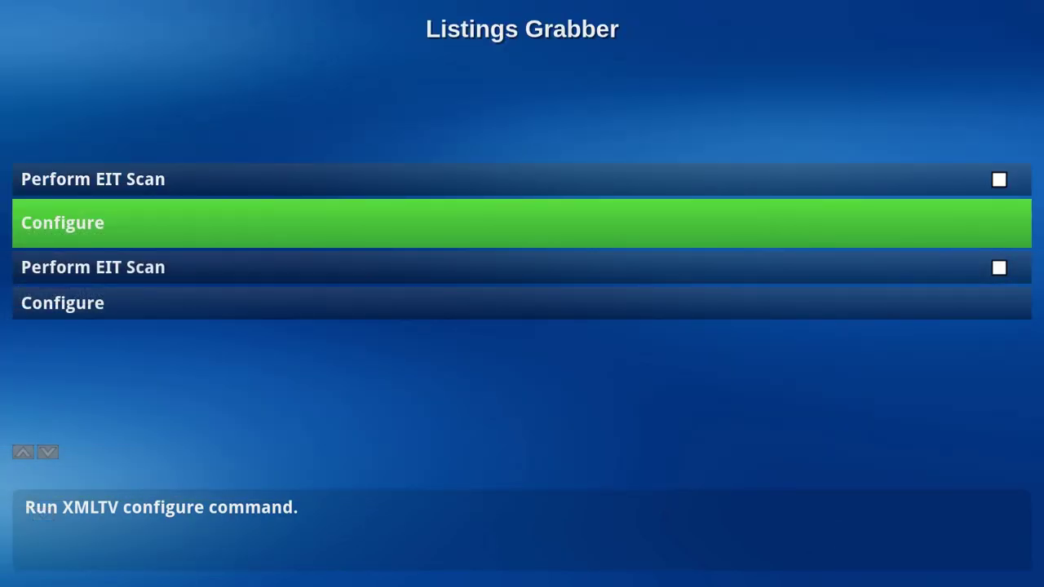
Step: Fetch channels from the listings source for the Prime1 input connection
key(Escape)
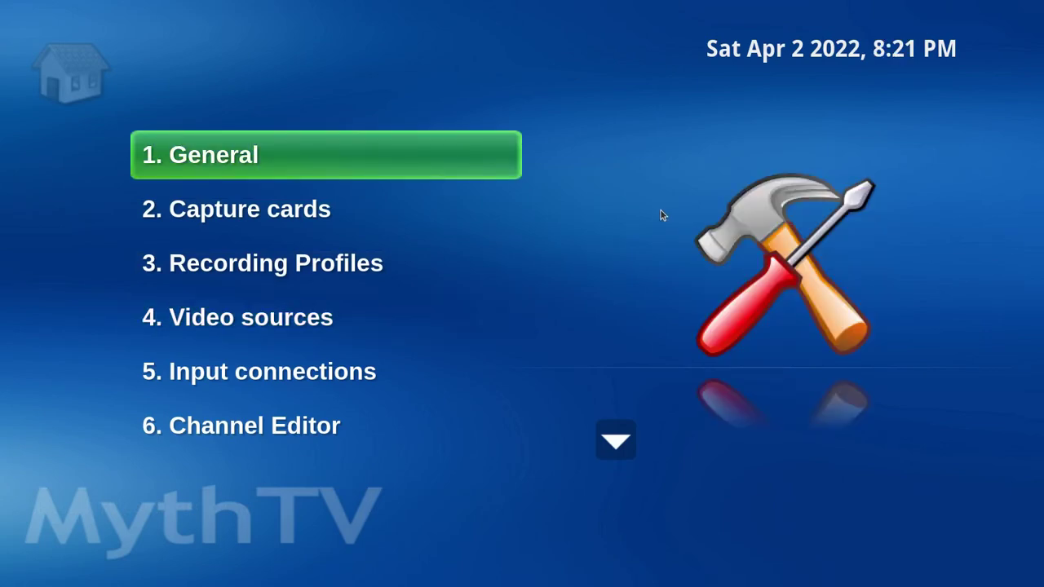
key(Down)
key(Down)
key(Down)
key(Down)
key(Return)
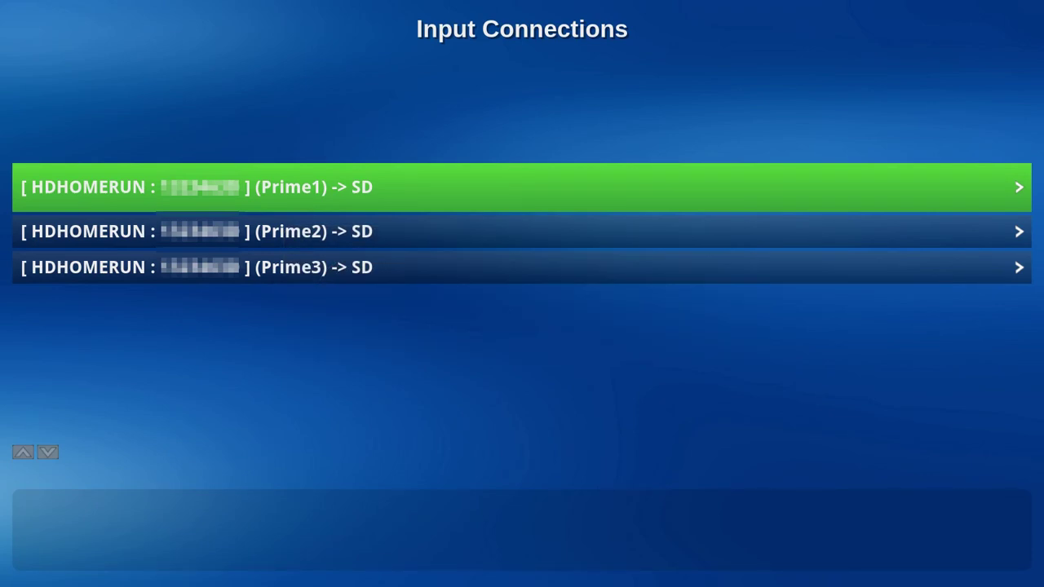
key(Return)
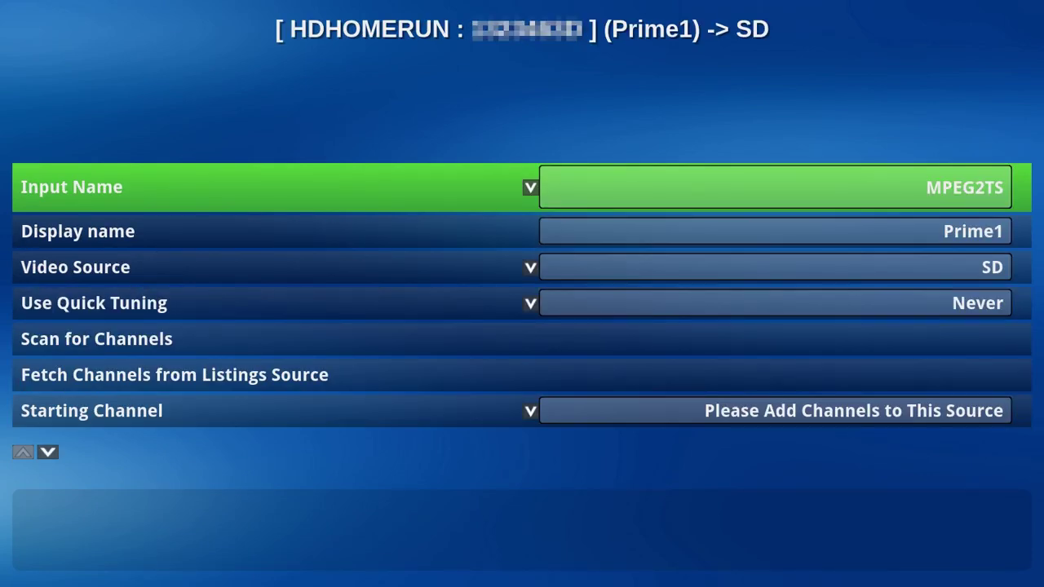
key(Down)
key(Down)
key(Down)
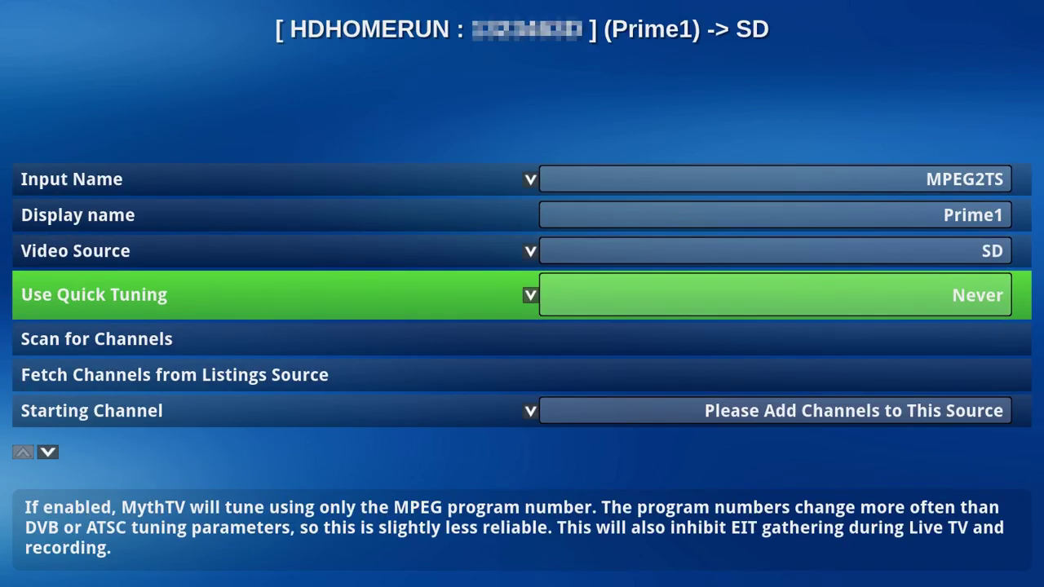
key(Down)
key(Down)
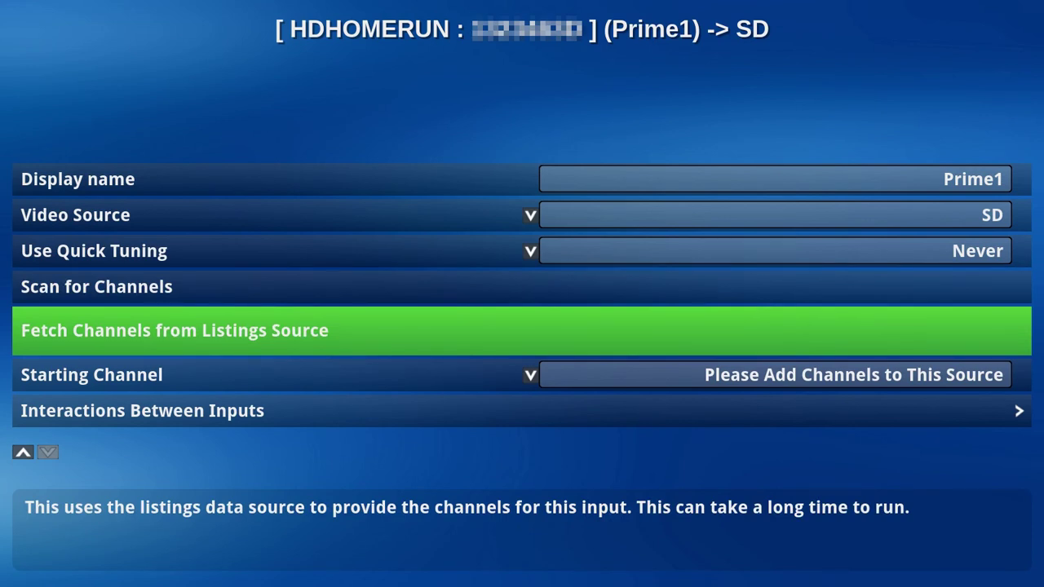
key(Return)
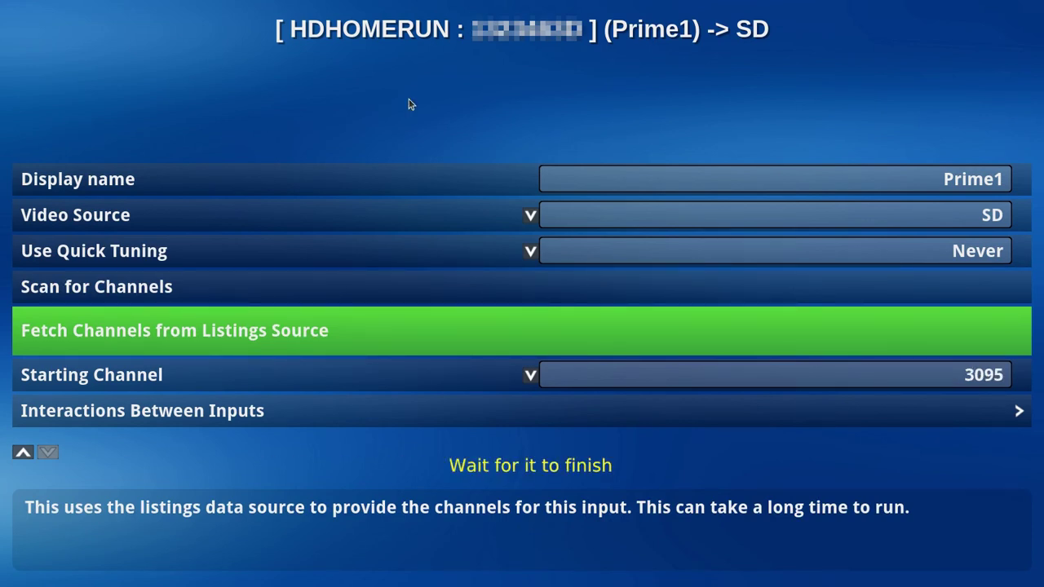
Step: Check the fetched SD channels in the Channel Editor, then exit backend setup
key(Down)
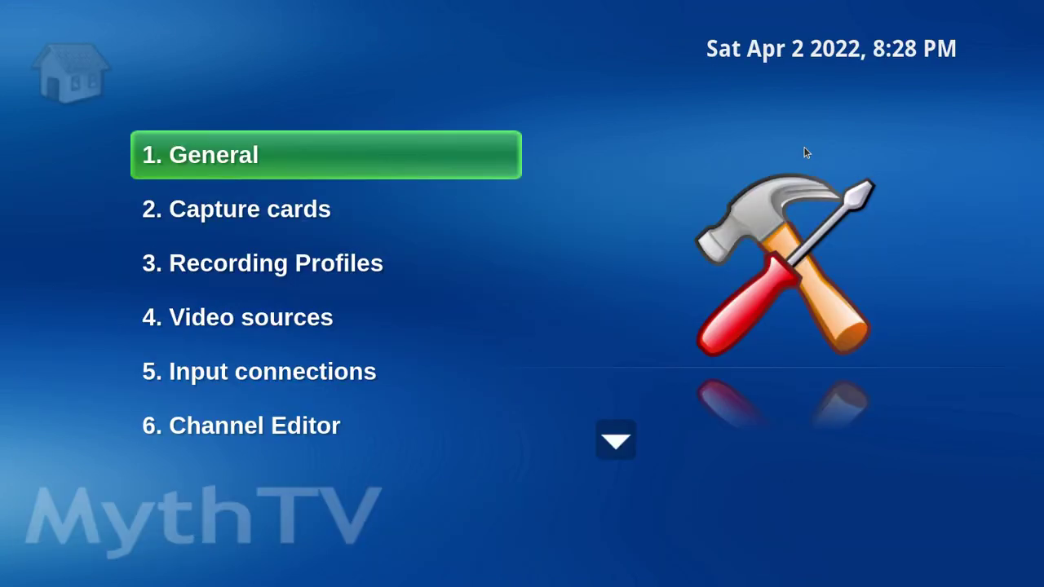
key(Down)
key(Down)
key(Down)
key(Down)
key(Down)
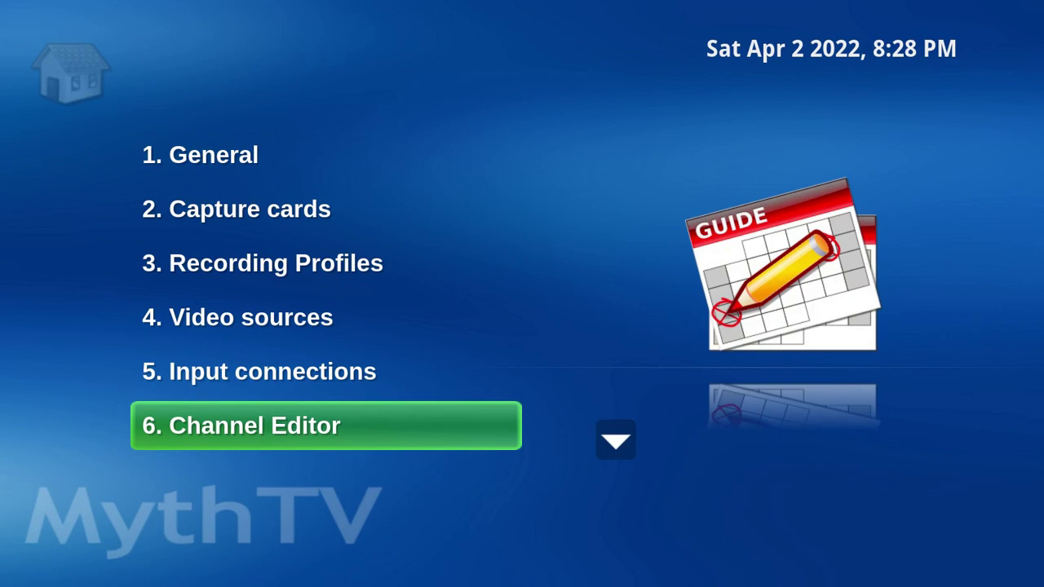
key(Return)
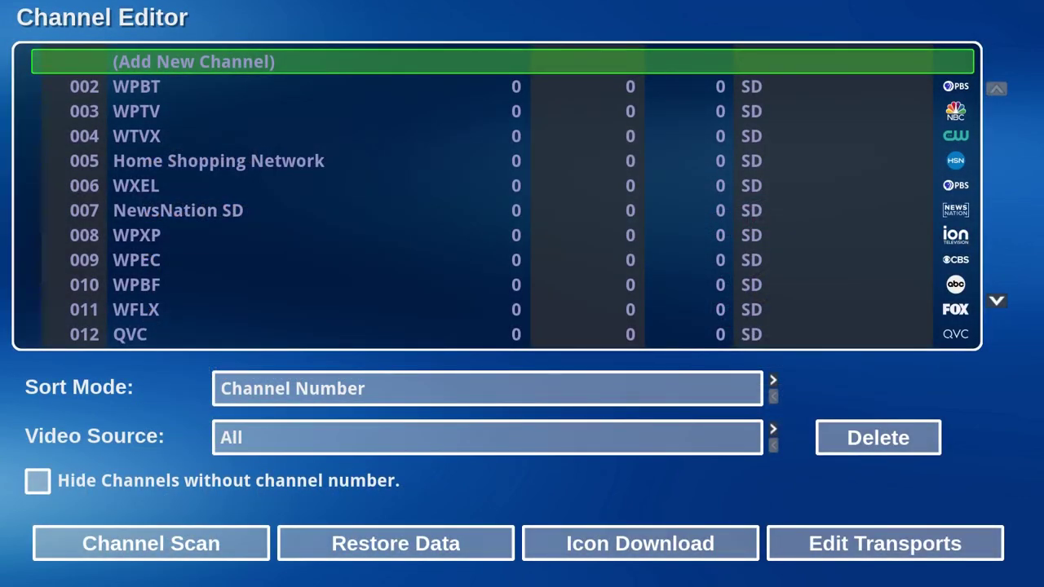
key(Down)
key(Down)
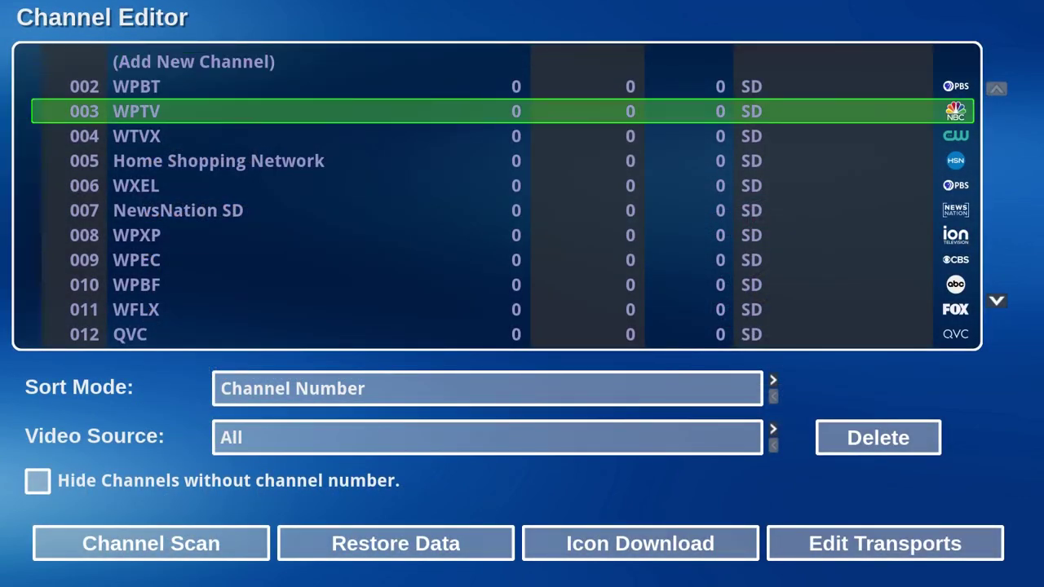
key(Escape)
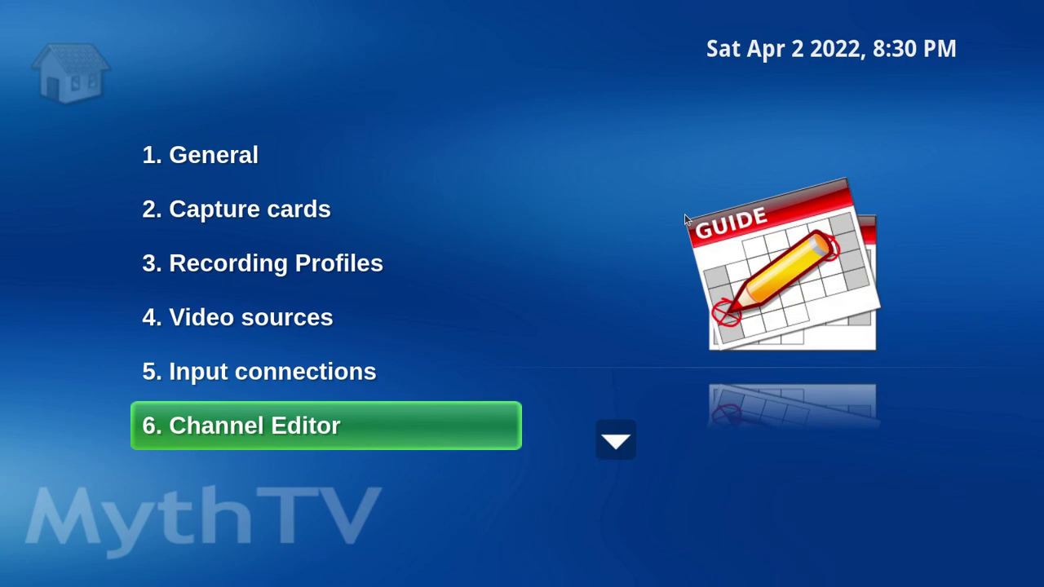
key(Escape)
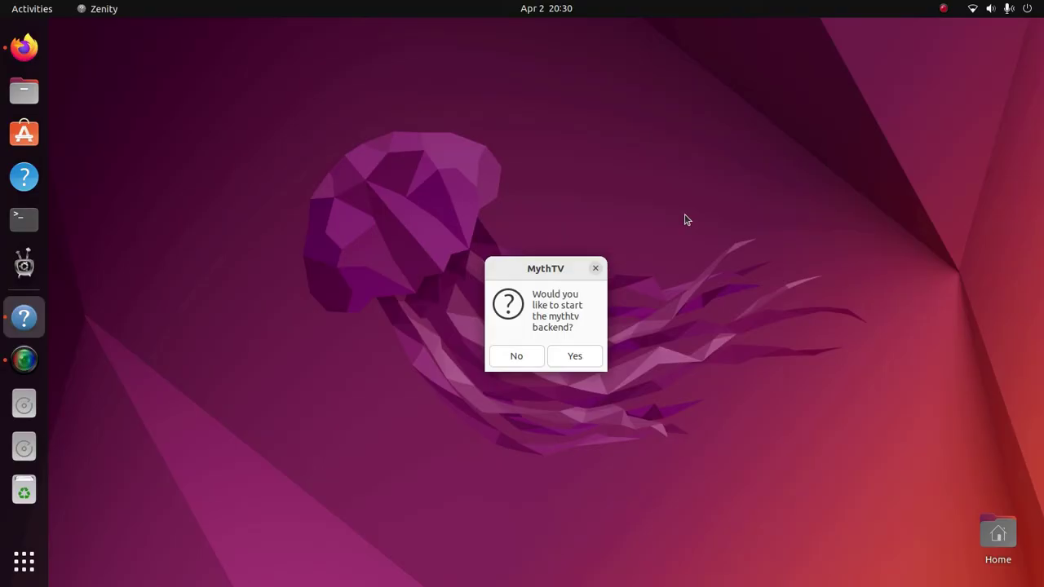
Step: Answer No to the prompt asking whether to start the mythtv backend
click(525, 356)
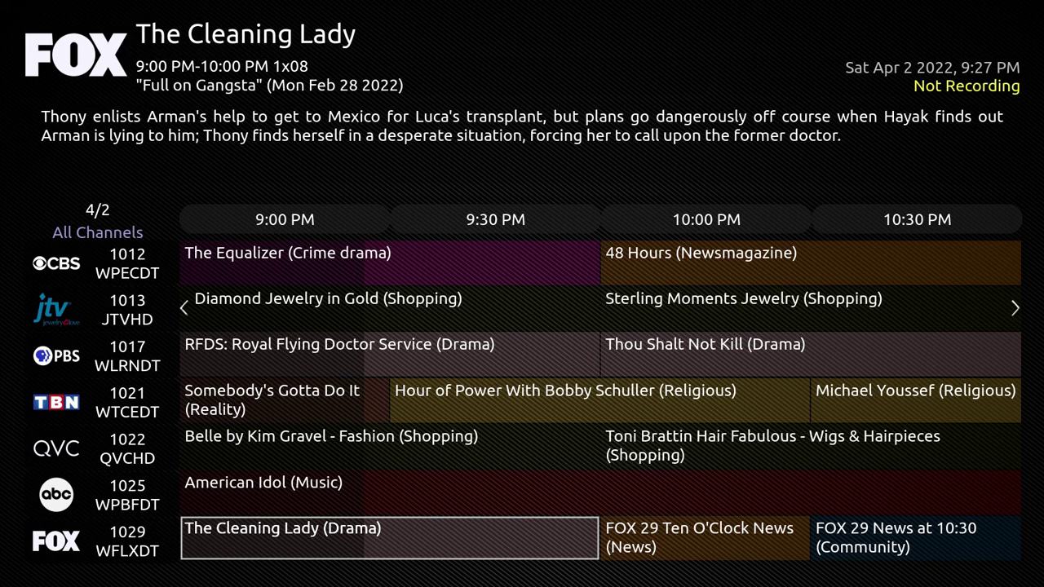
Step: Move the guide selection up to Somebody's Gotta Do It on TBN to show its details
key(Up)
key(Up)
key(Up)
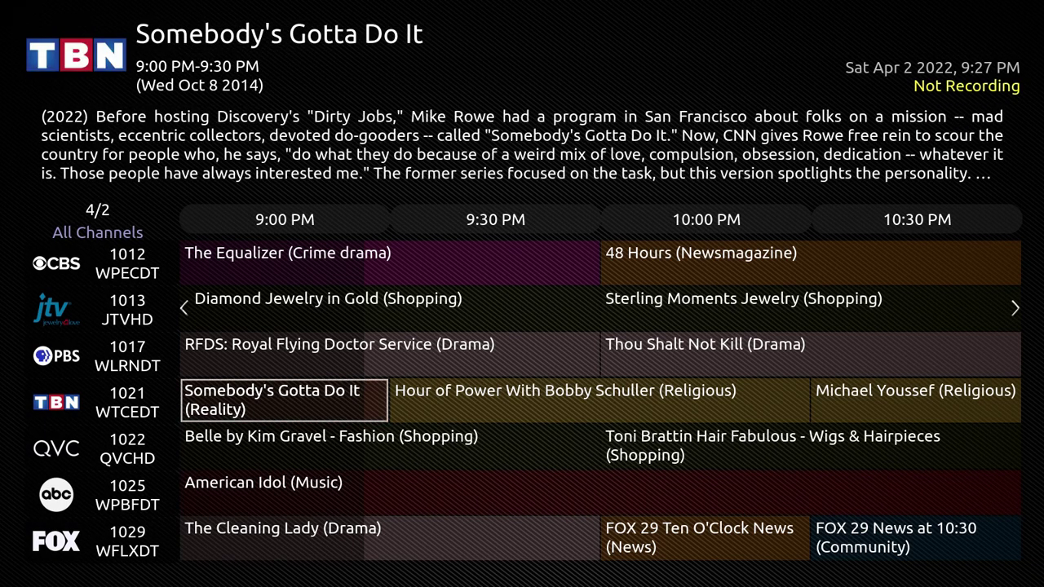